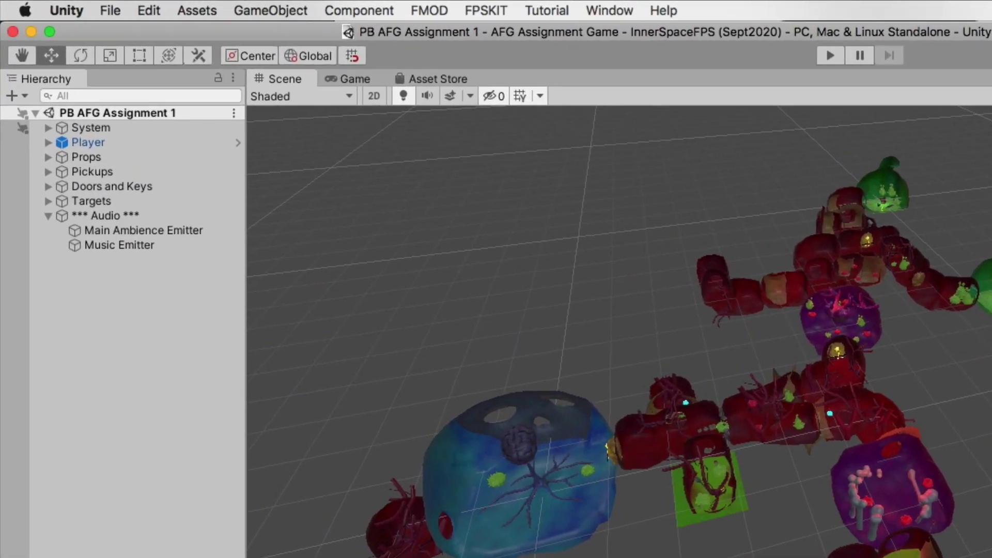
- Create an empty child GameObject under the *** Audio *** group in the Hierarchy
{"action": "left_click", "coordinate": [269, 10]}
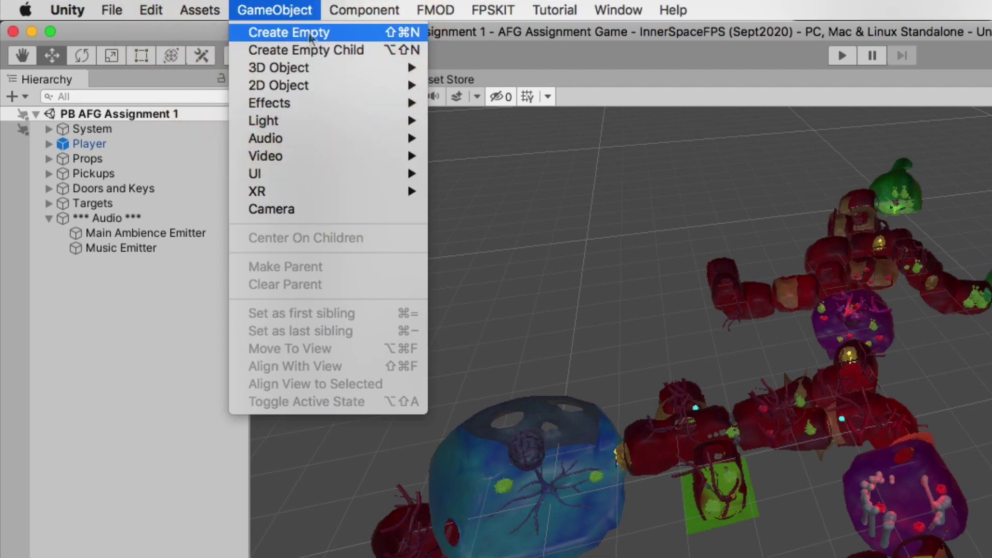
{"action": "left_click", "coordinate": [22, 96]}
{"action": "left_click", "coordinate": [22, 96]}
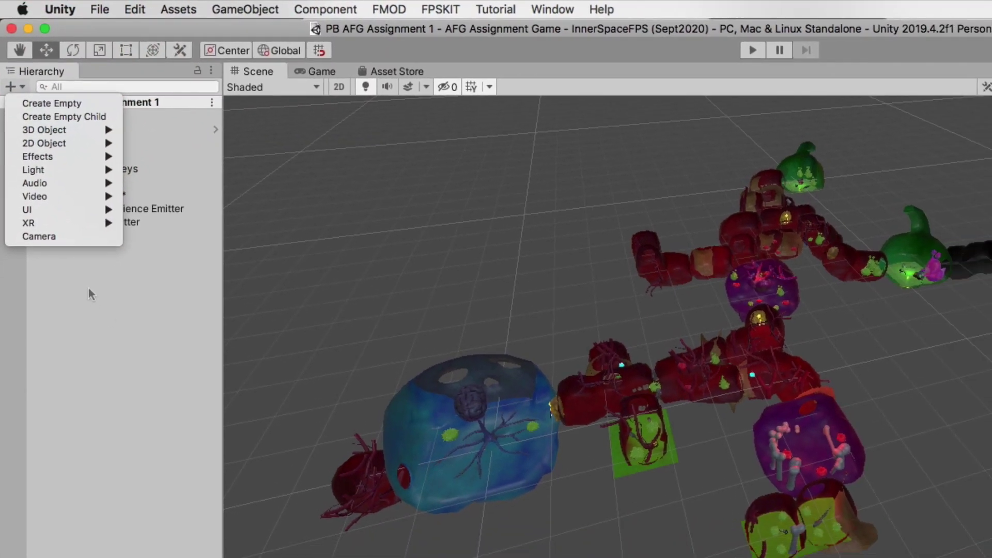
{"action": "right_click", "coordinate": [97, 315]}
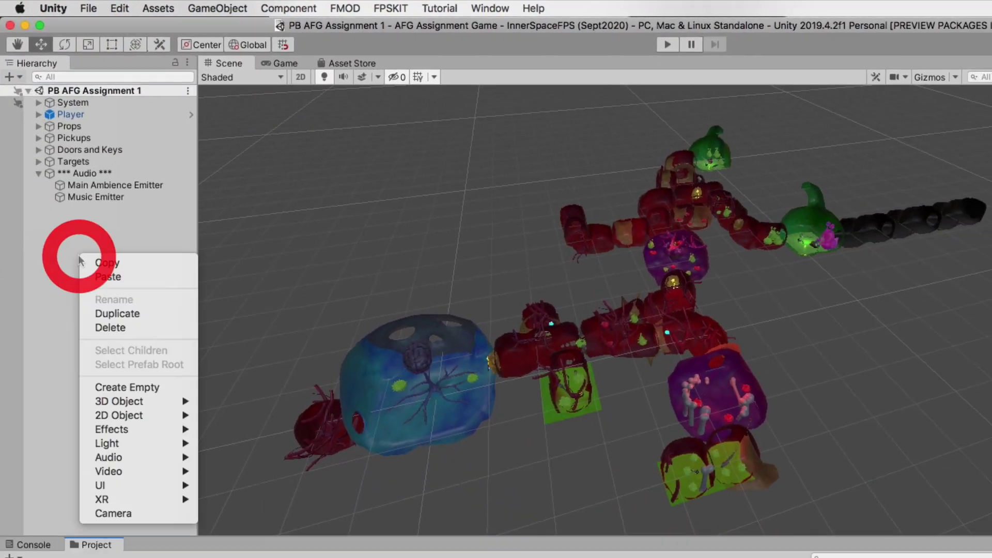
{"action": "left_click", "coordinate": [133, 385]}
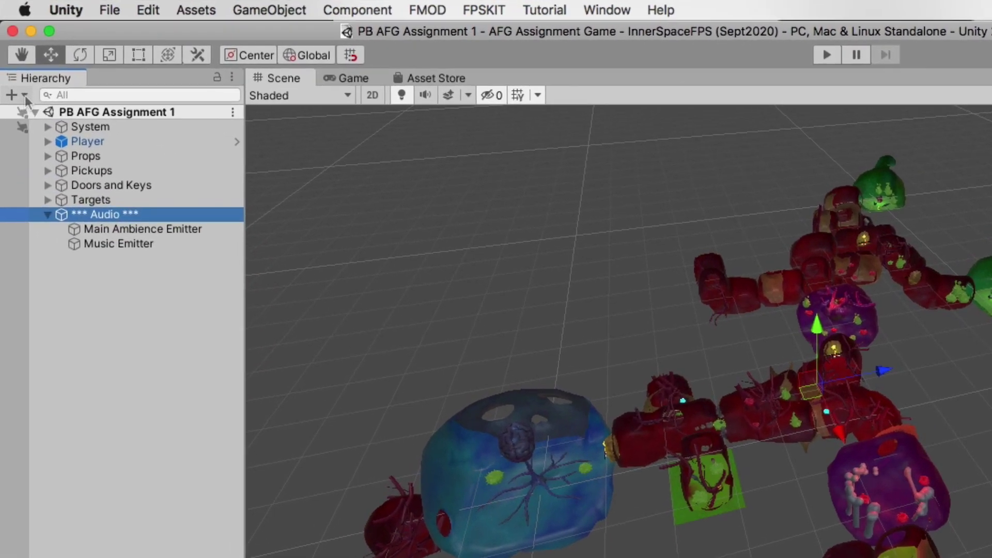
{"action": "left_click", "coordinate": [12, 76]}
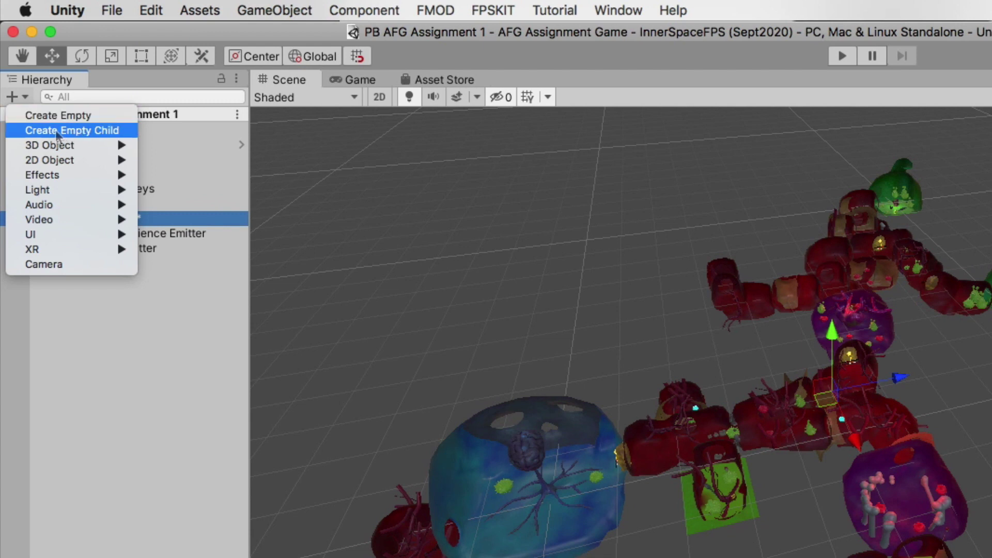
{"action": "left_click", "coordinate": [56, 130]}
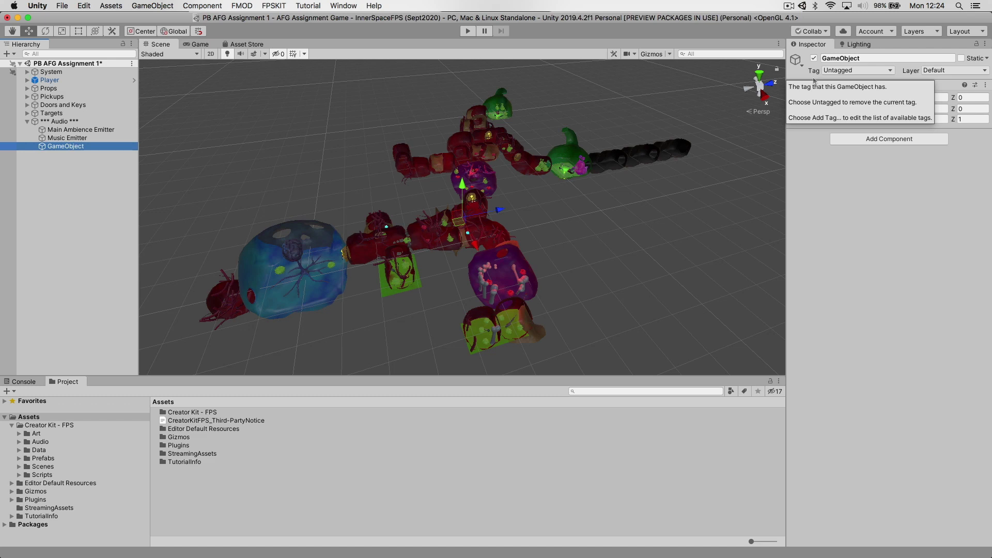
- Move the empty GameObject into the blue brain room, at position -4.42, -2.8, -45.1
{"action": "left_click_drag", "start_coordinate": [393, 207], "coordinate": [431, 204], "text": "alt"}
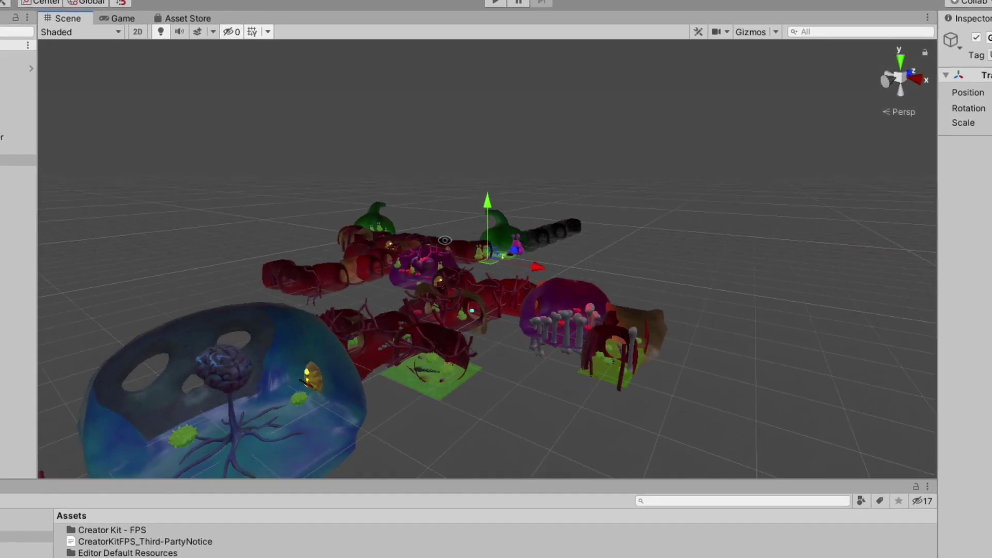
{"action": "left_click_drag", "start_coordinate": [444, 240], "coordinate": [215, 412], "text": "alt"}
{"action": "left_click_drag", "start_coordinate": [495, 290], "coordinate": [180, 367]}
{"action": "left_click_drag", "start_coordinate": [178, 408], "coordinate": [558, 182], "text": "alt"}
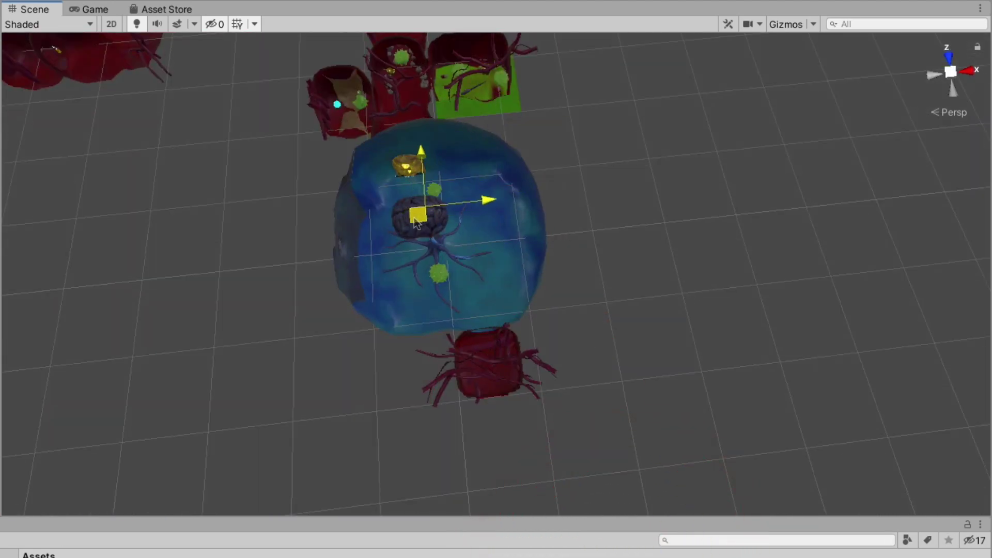
{"action": "left_click_drag", "start_coordinate": [406, 217], "coordinate": [99, 80], "text": "alt"}
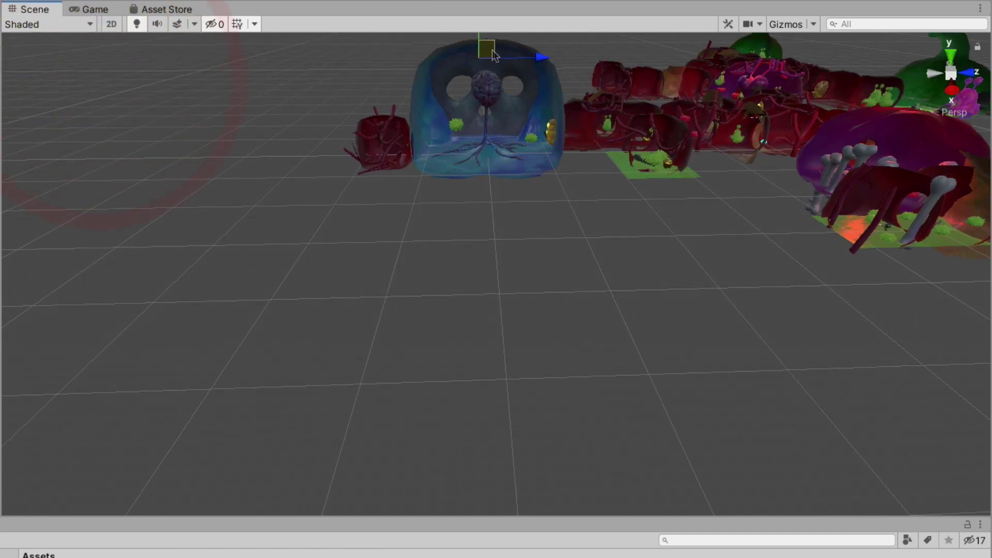
{"action": "left_click_drag", "start_coordinate": [500, 69], "coordinate": [625, 319], "text": "alt"}
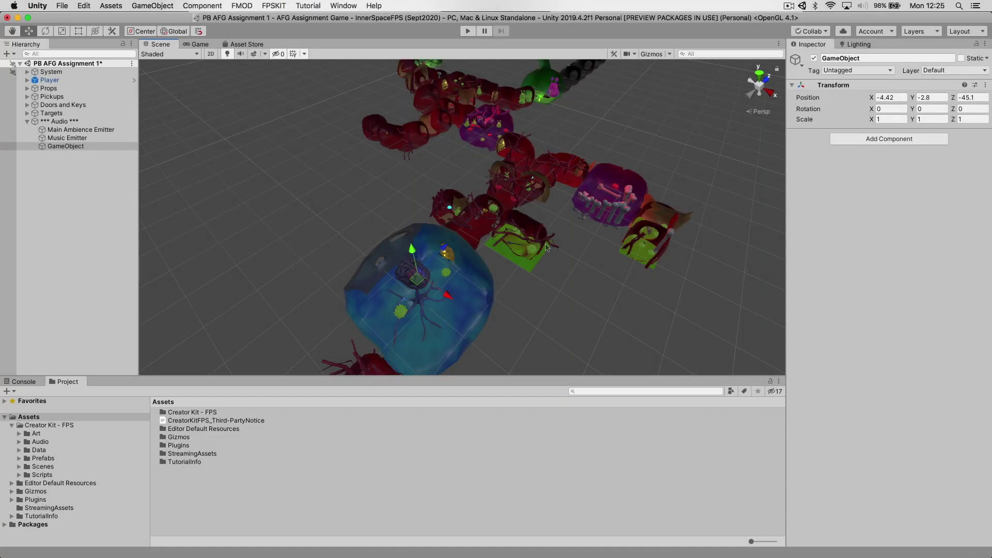
- Rename the empty GameObject to 'Brain Room Ambience' in the Inspector
{"action": "left_click", "coordinate": [866, 58]}
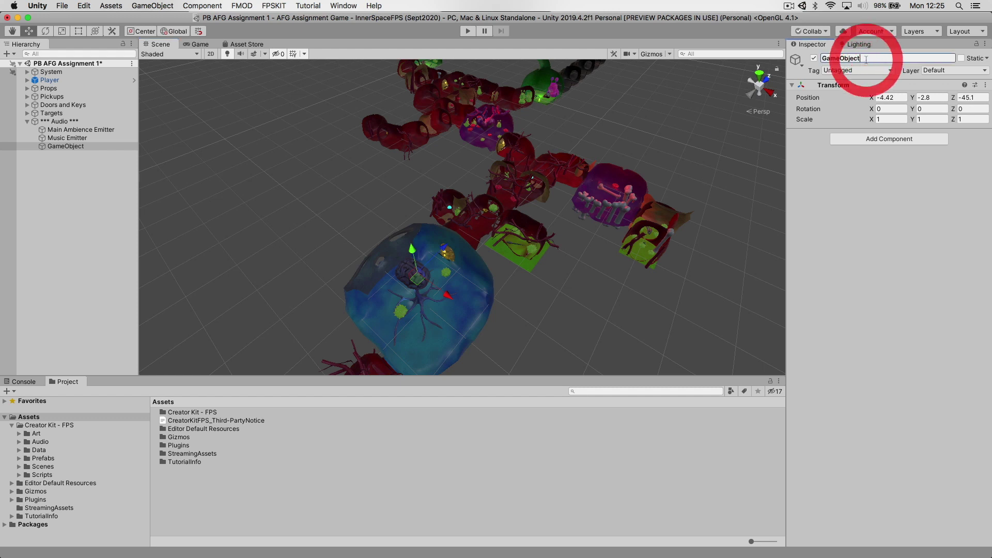
{"action": "type", "text": "Brain"}
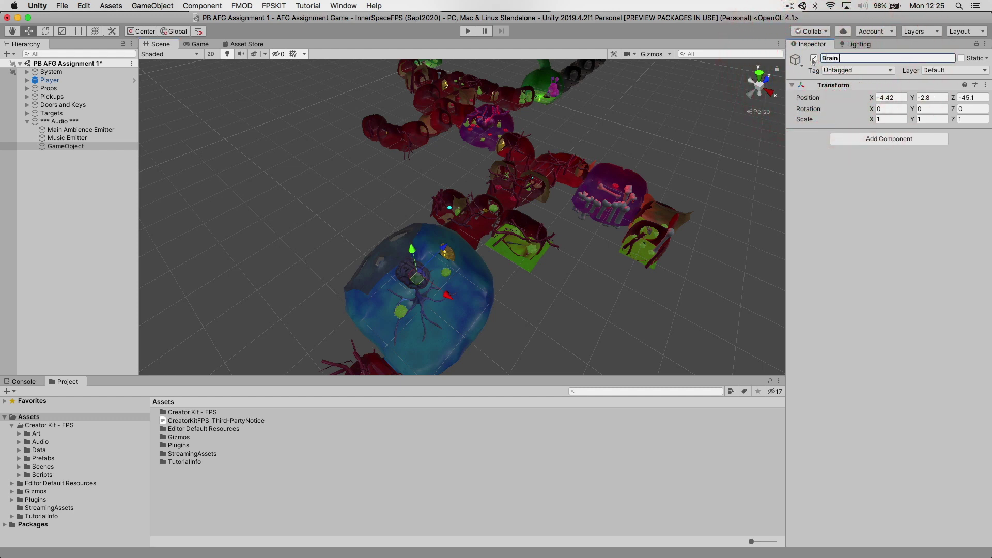
{"action": "type", "text": " Room Ambience"}
{"action": "key", "text": "Return"}
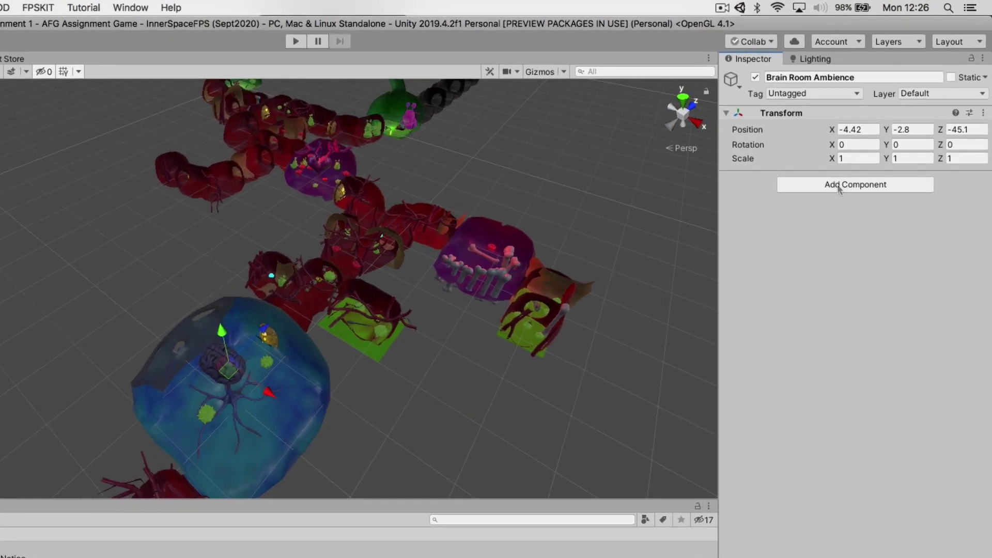
- Add an FMOD Studio > FMOD Studio Event Emitter component to Brain Room Ambience
{"action": "left_click", "coordinate": [889, 139]}
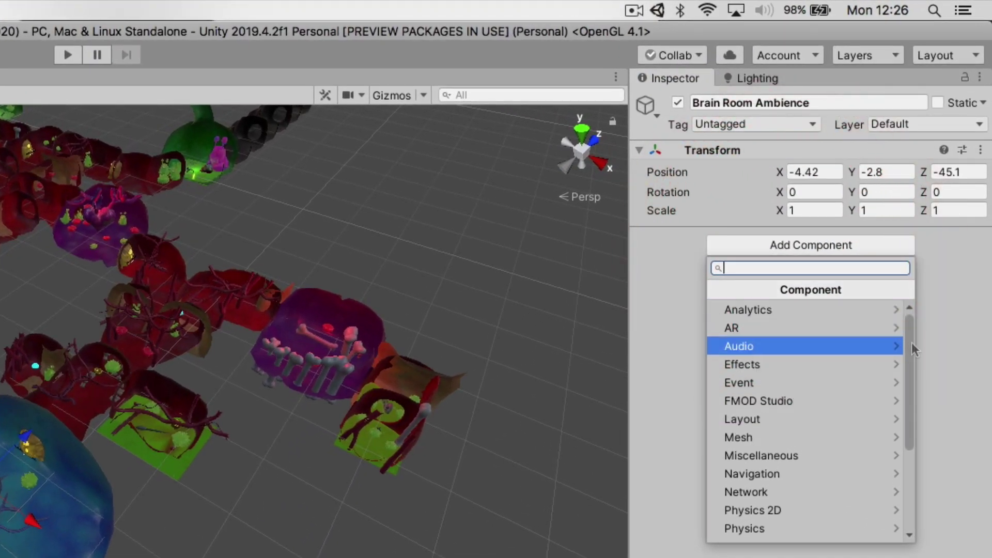
{"action": "left_click", "coordinate": [917, 384]}
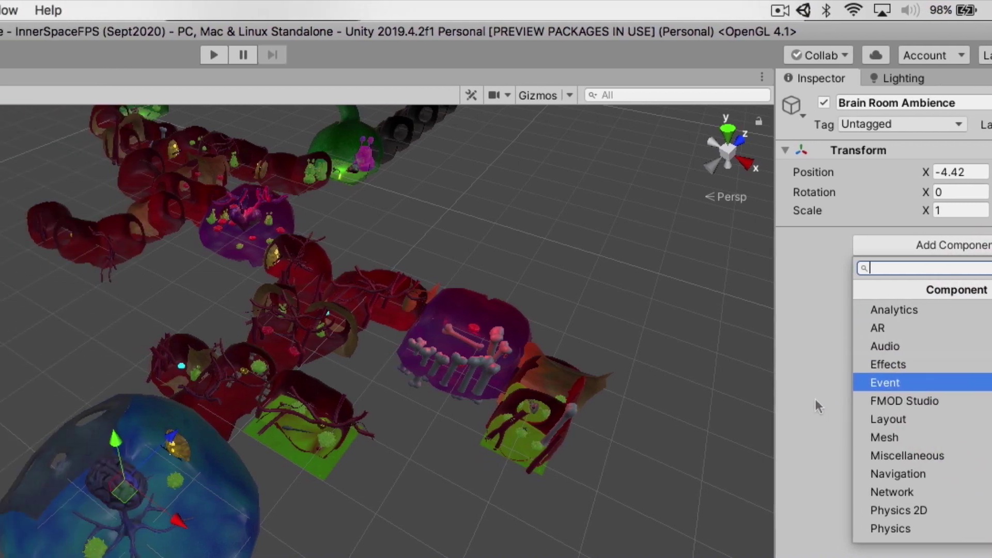
{"action": "left_click", "coordinate": [670, 399]}
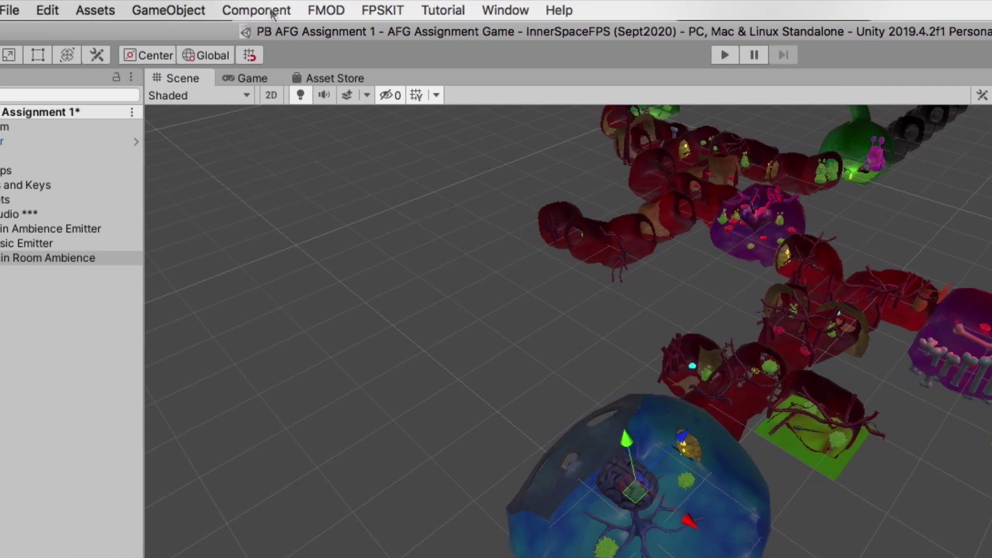
{"action": "left_click", "coordinate": [17, 10]}
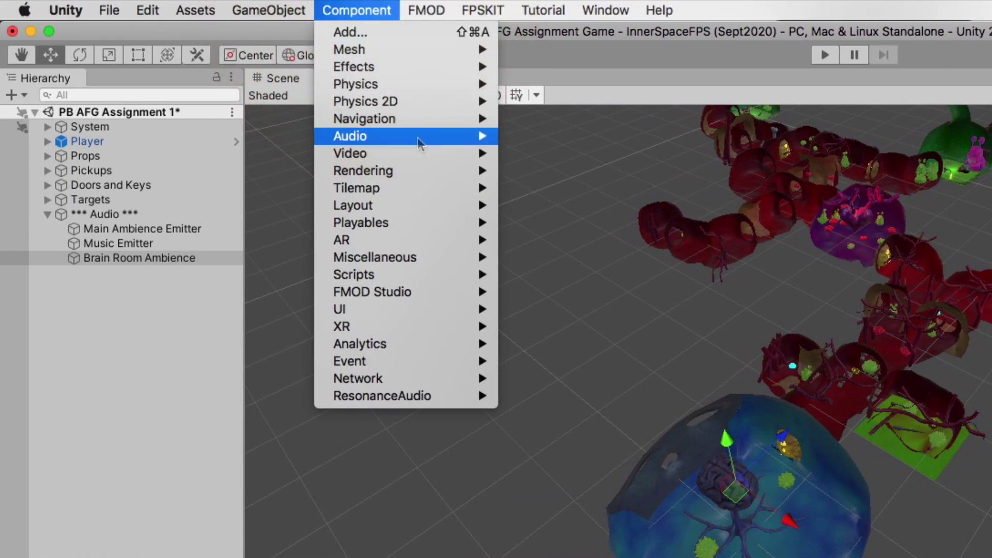
{"action": "mouse_move", "coordinate": [355, 299]}
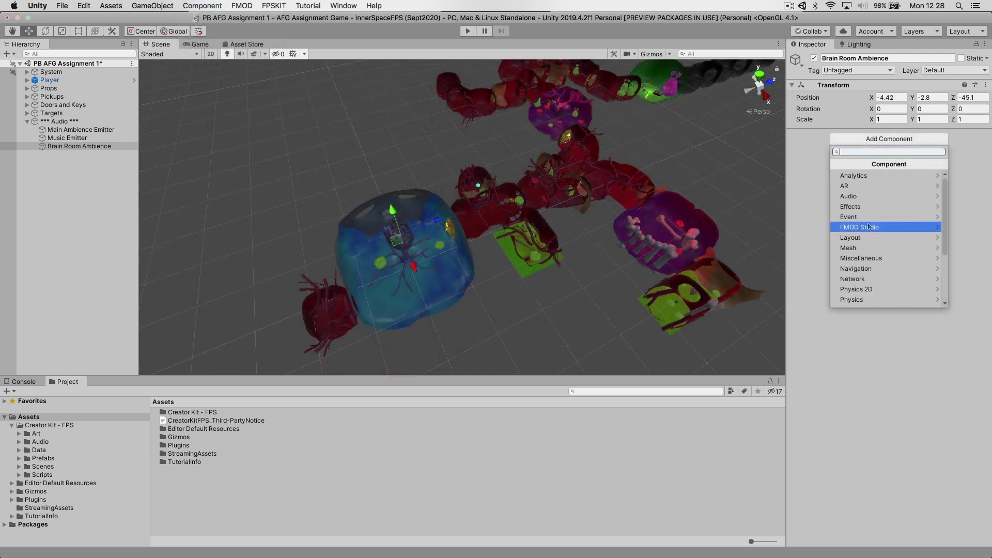
{"action": "left_click", "coordinate": [871, 228]}
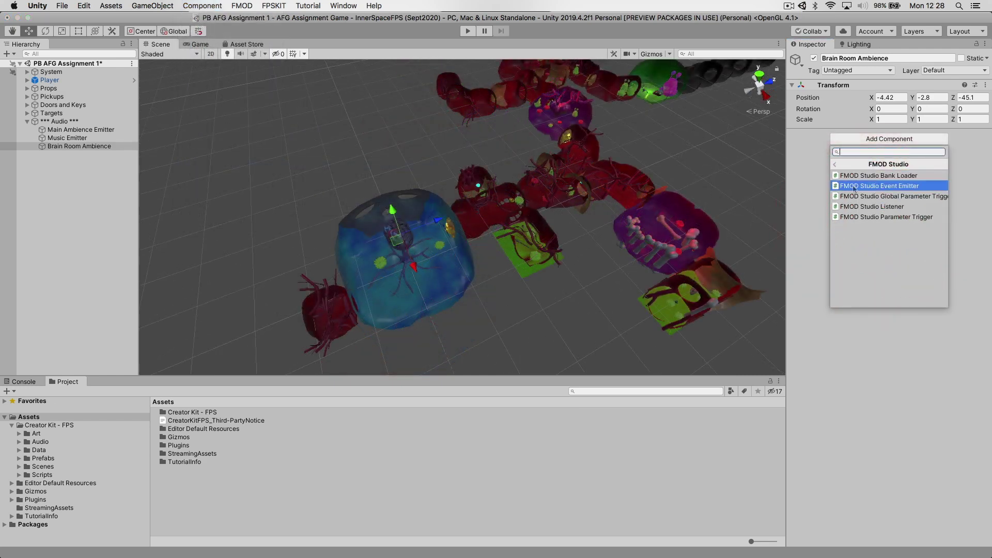
{"action": "left_click", "coordinate": [907, 187]}
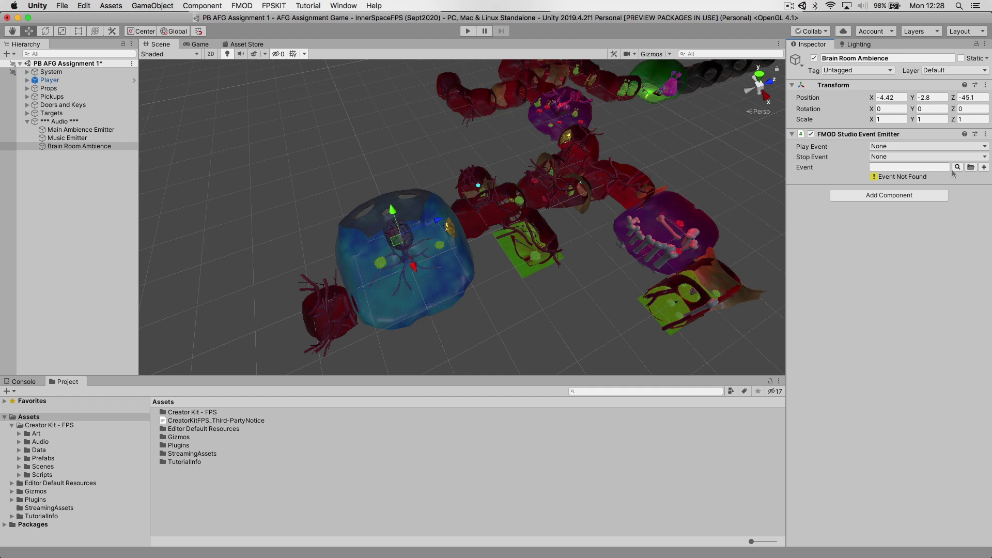
{"action": "left_click", "coordinate": [957, 167]}
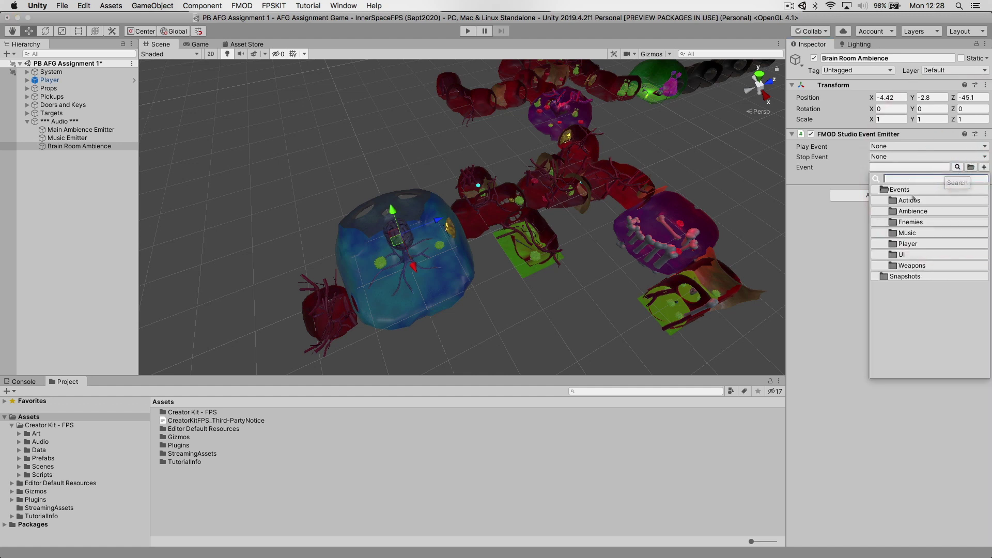
{"action": "left_click", "coordinate": [911, 201]}
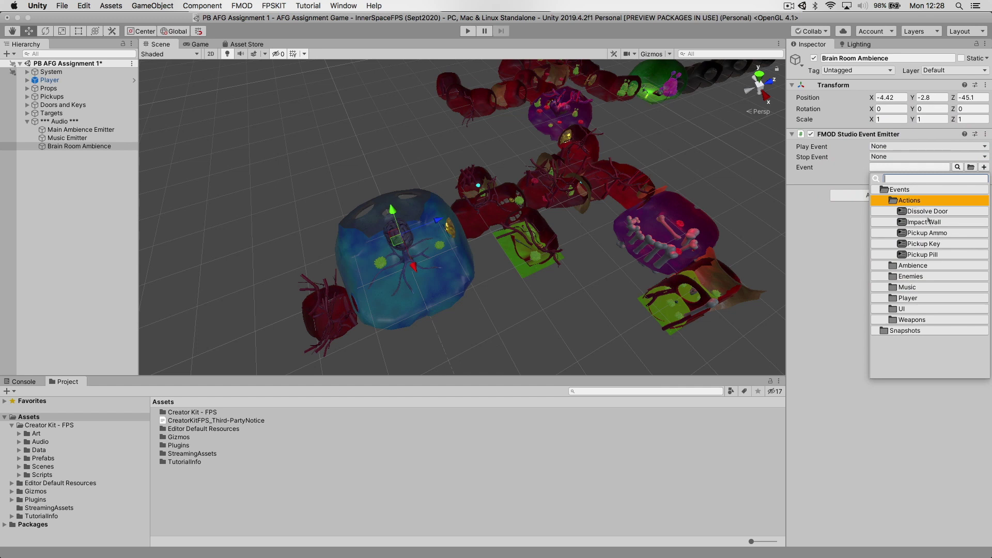
{"action": "left_click", "coordinate": [909, 201]}
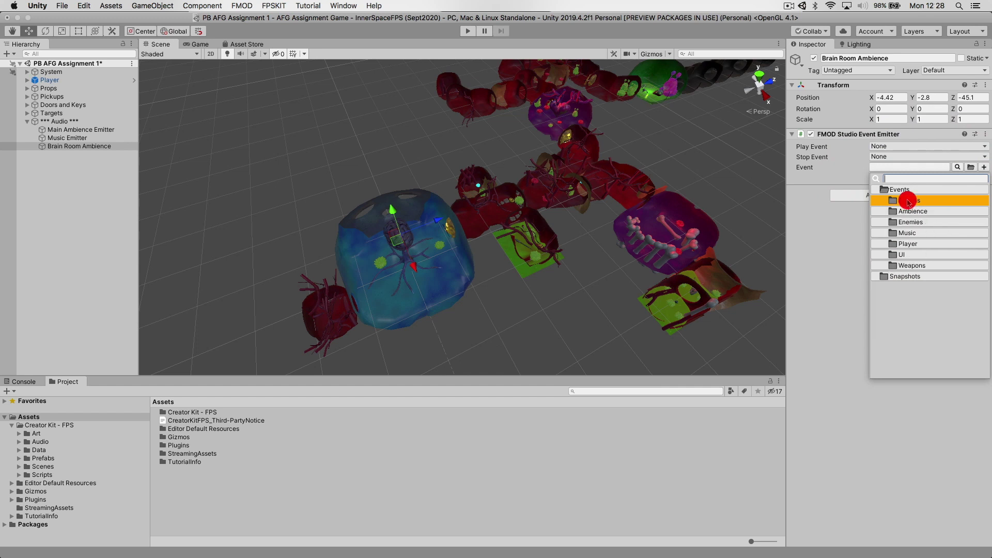
{"action": "left_click", "coordinate": [845, 321]}
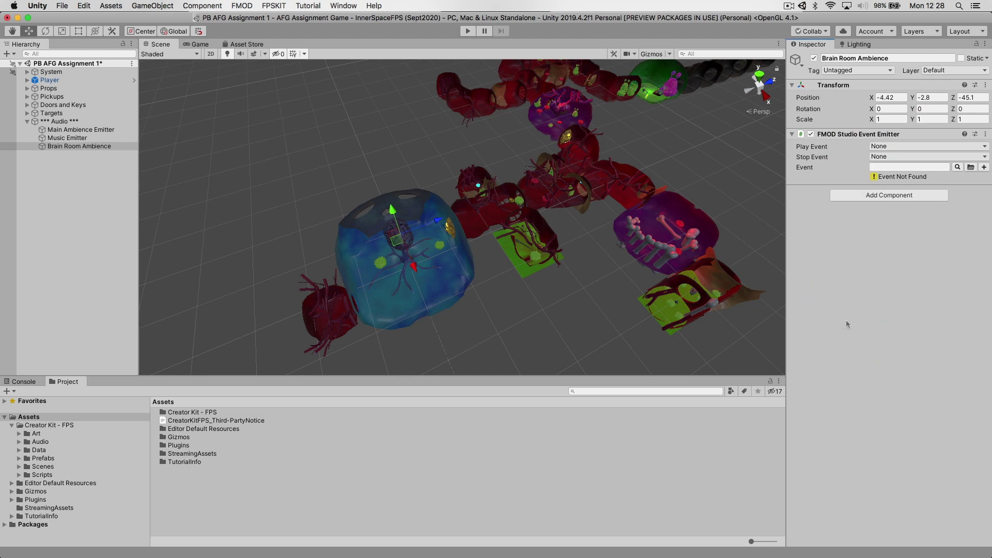
{"action": "key", "text": "super+Tab"}
{"action": "key", "text": "super+Tab"}
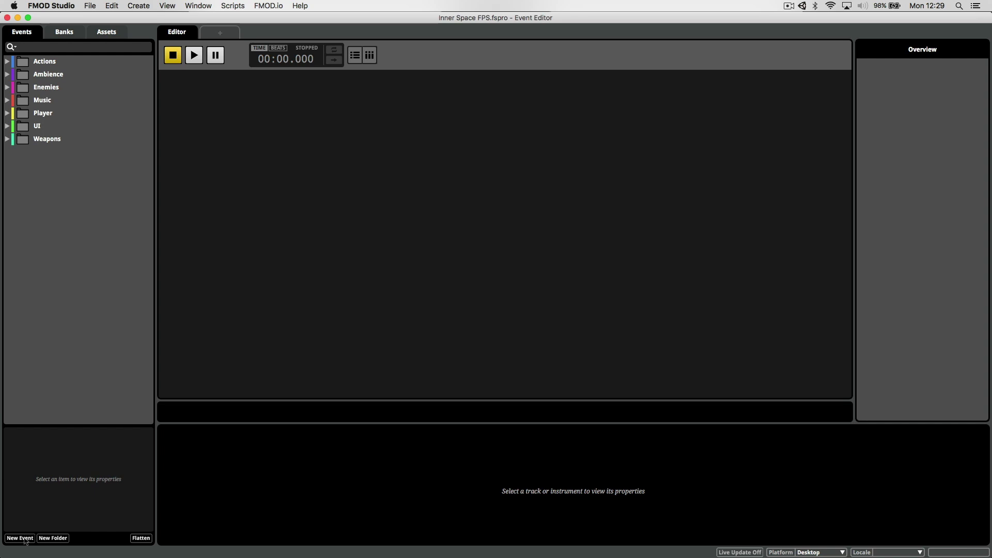
- Add a New 3D Timeline event to FMOD Studio's Events browser
{"action": "left_click", "coordinate": [139, 5]}
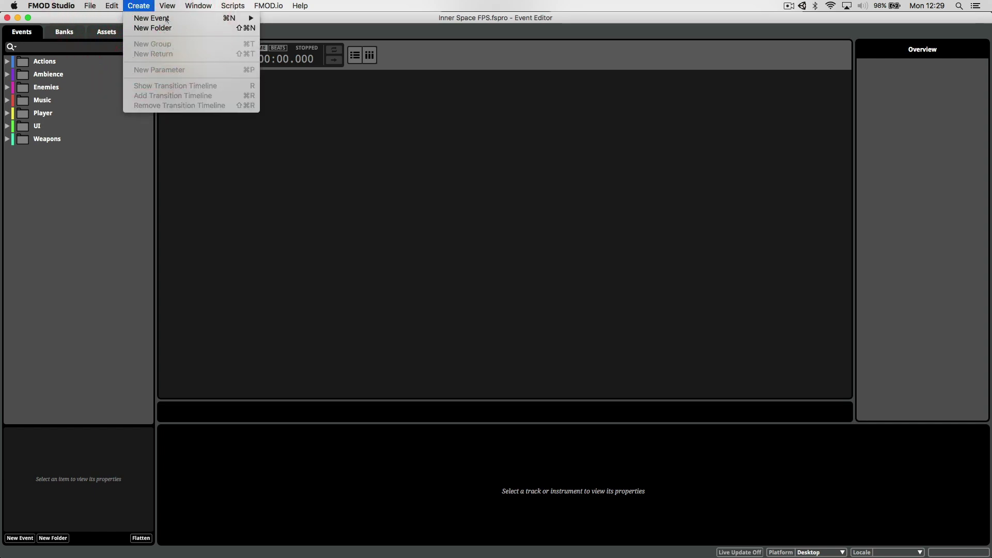
{"action": "right_click", "coordinate": [57, 179]}
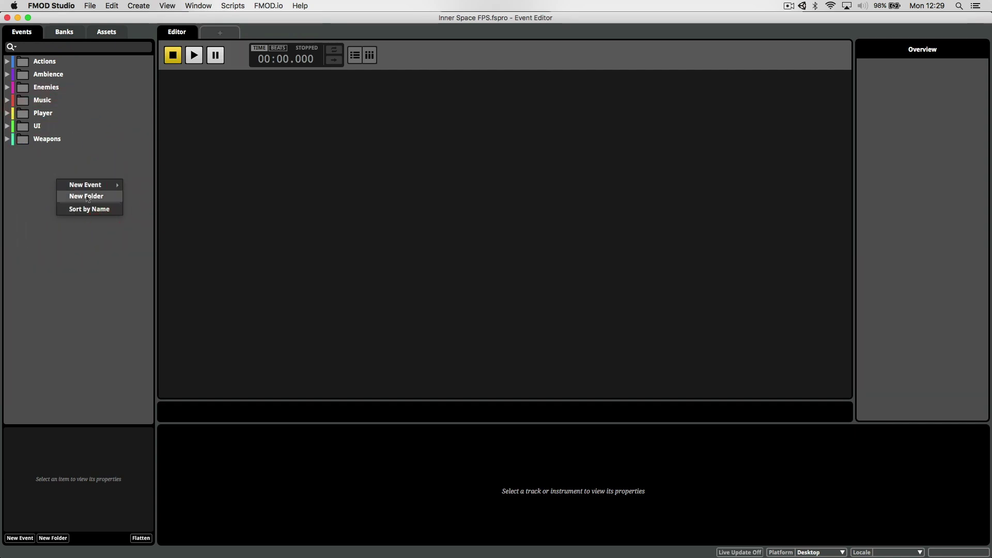
{"action": "mouse_move", "coordinate": [86, 187]}
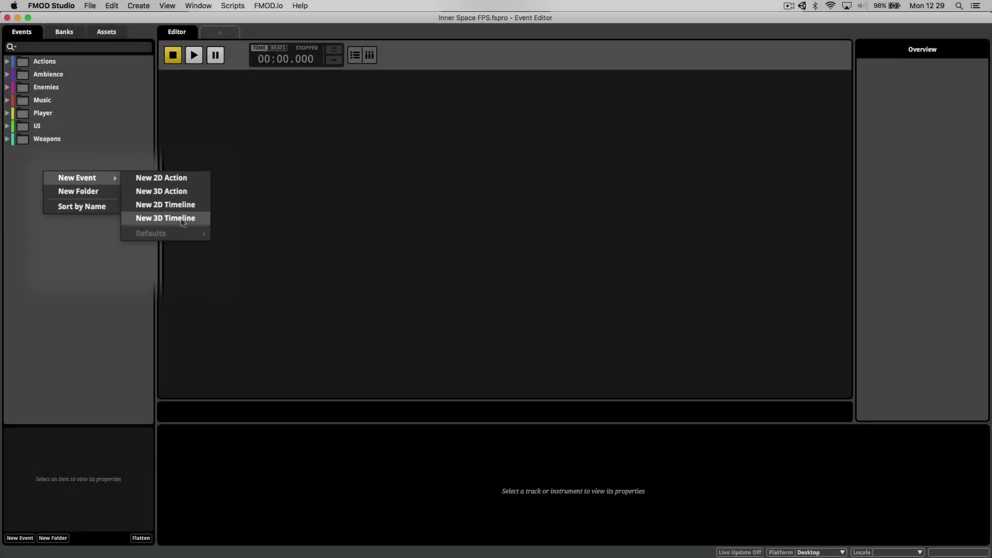
{"action": "left_click", "coordinate": [175, 220]}
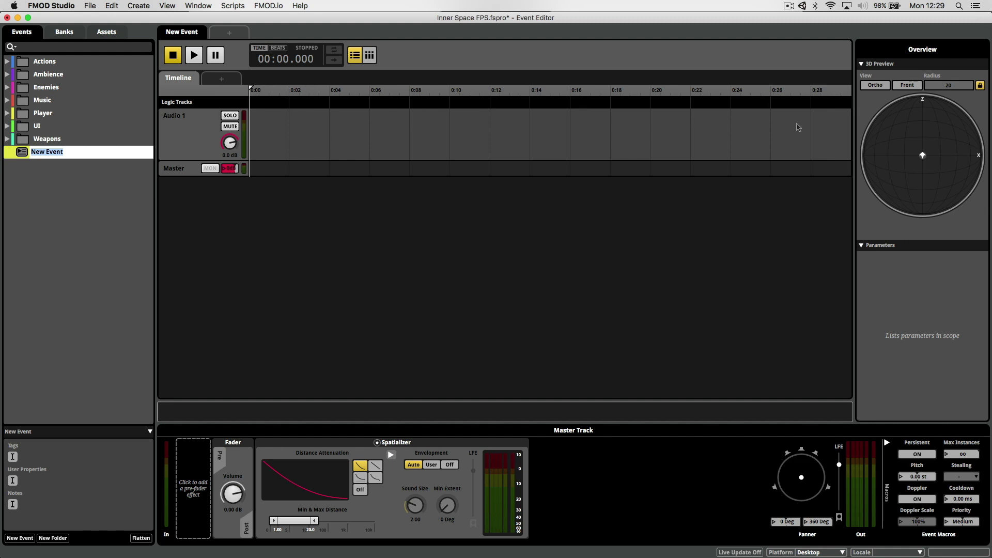
{"action": "right_click", "coordinate": [44, 207]}
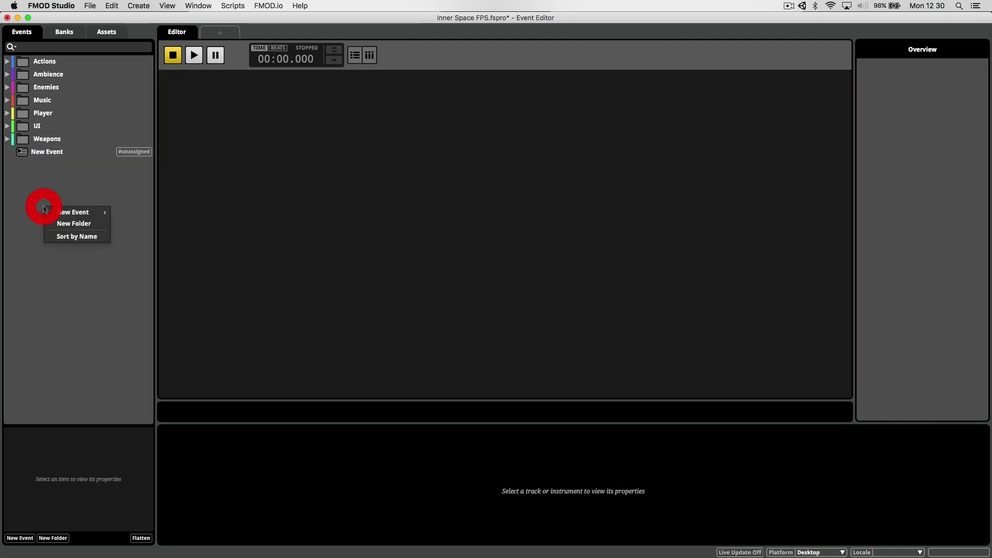
{"action": "mouse_move", "coordinate": [83, 212]}
{"action": "left_click", "coordinate": [158, 213]}
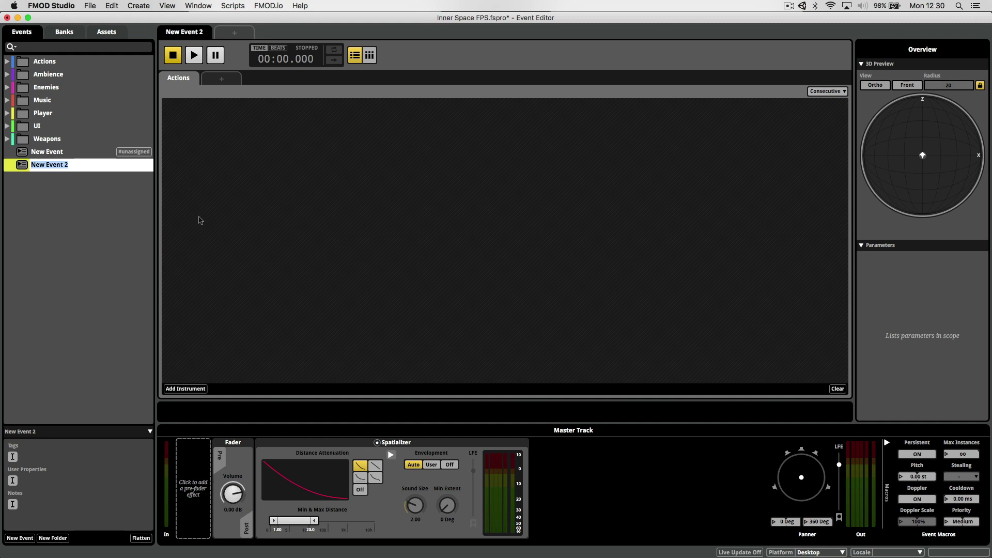
{"action": "right_click", "coordinate": [50, 165]}
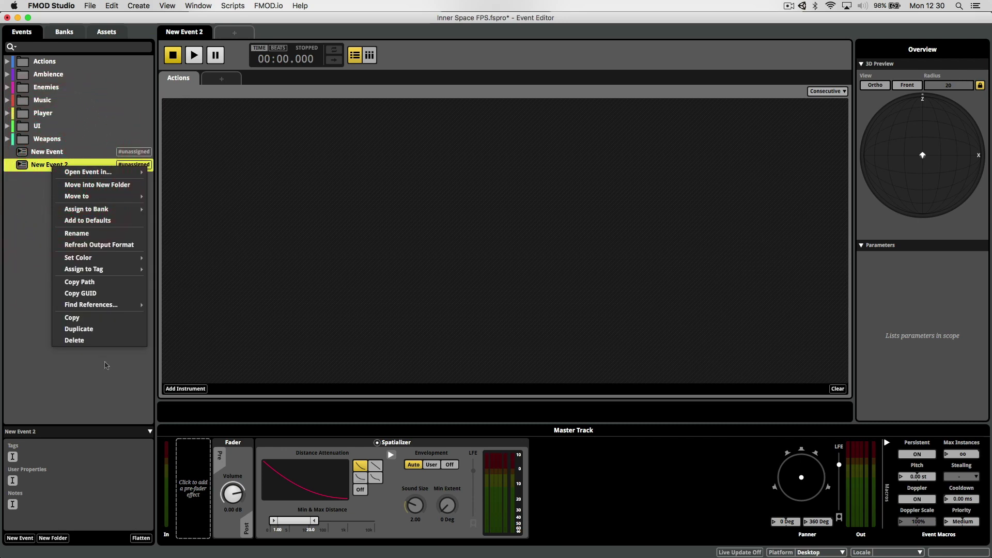
{"action": "left_click", "coordinate": [100, 340]}
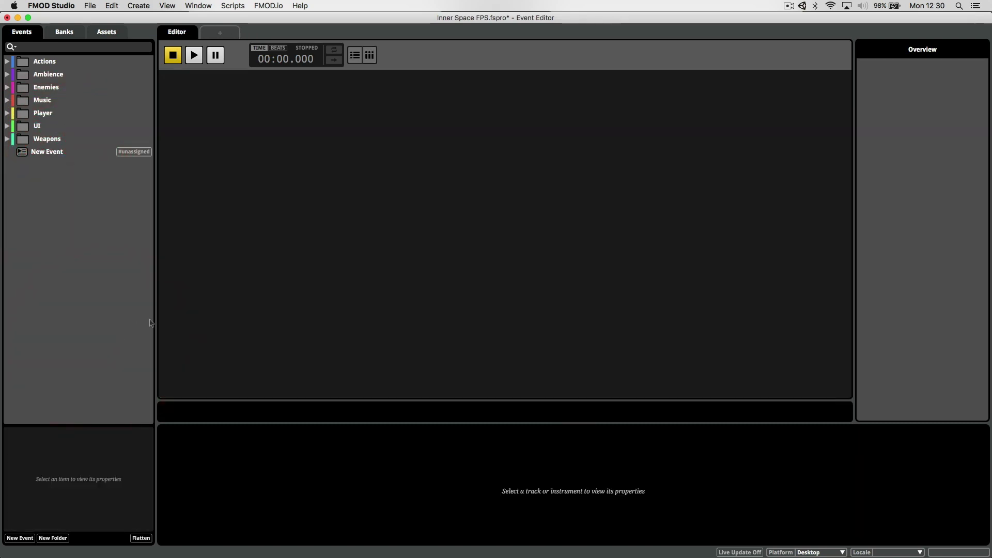
- Rename New Event to 'Brain Ambience' and move it into the Ambience folder
{"action": "left_click", "coordinate": [59, 153]}
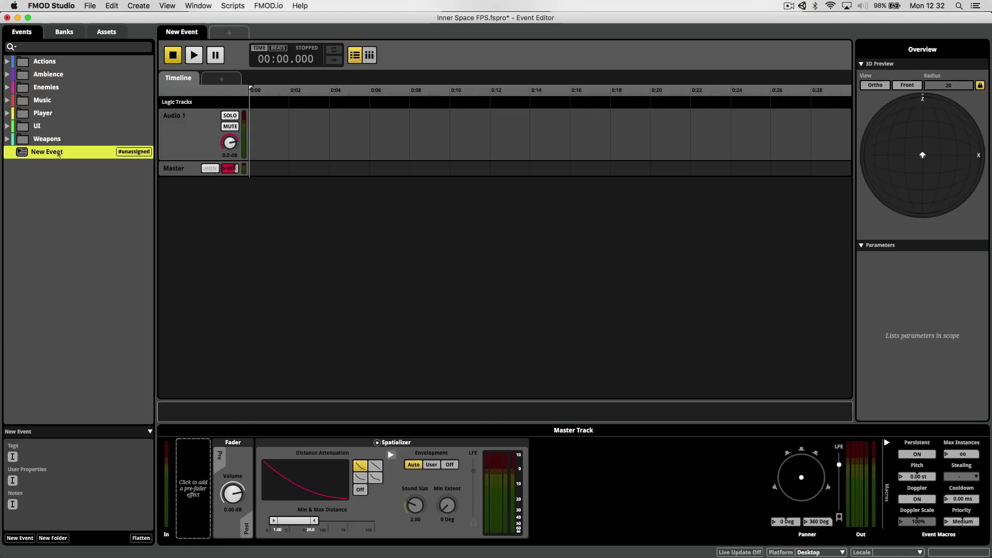
{"action": "left_click", "coordinate": [49, 153]}
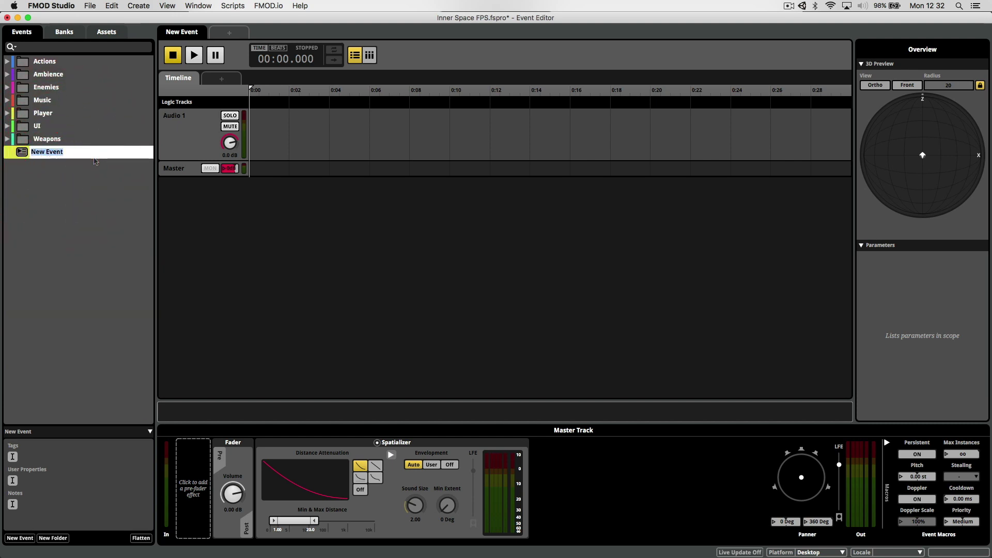
{"action": "type", "text": "Brain Ambience"}
{"action": "key", "text": "Return"}
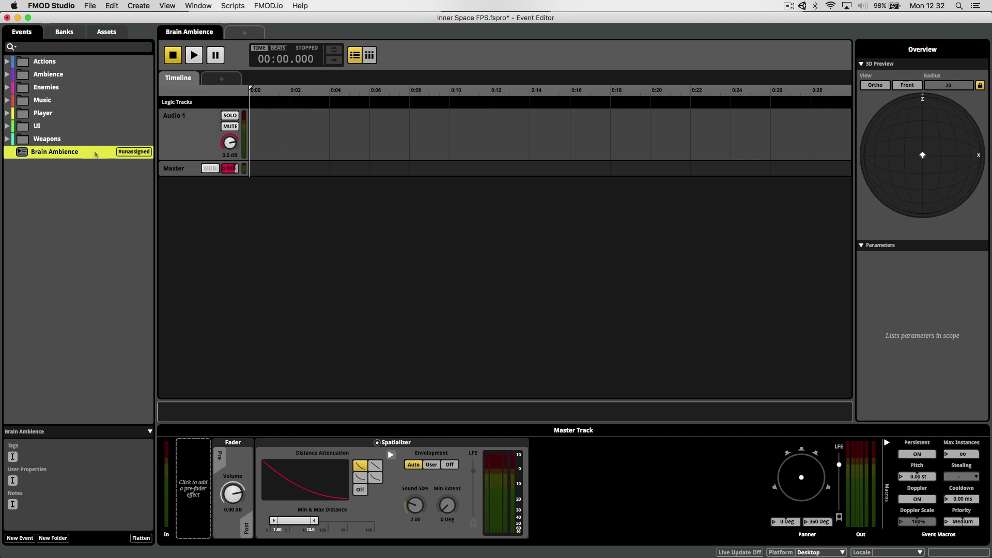
{"action": "left_click", "coordinate": [6, 75]}
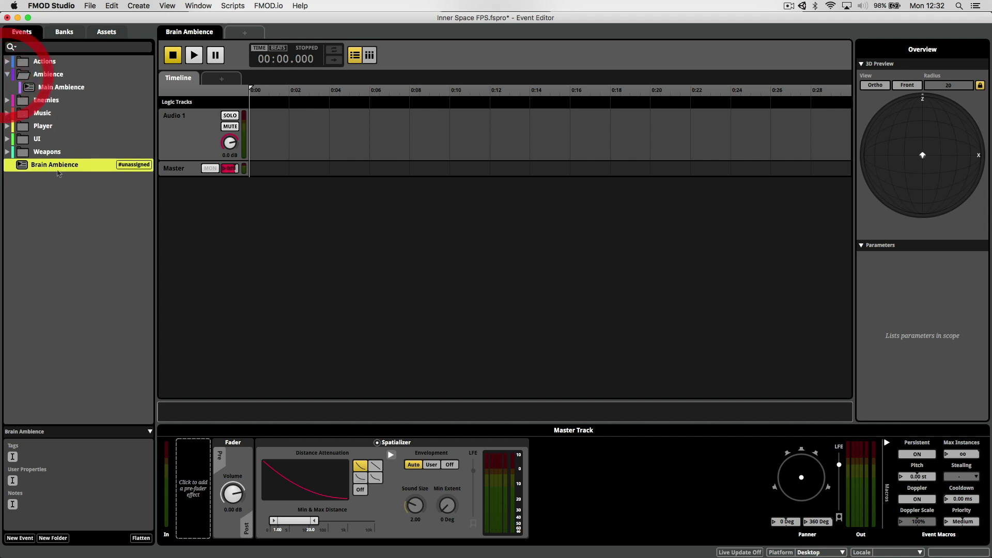
{"action": "left_click_drag", "start_coordinate": [58, 167], "coordinate": [50, 74]}
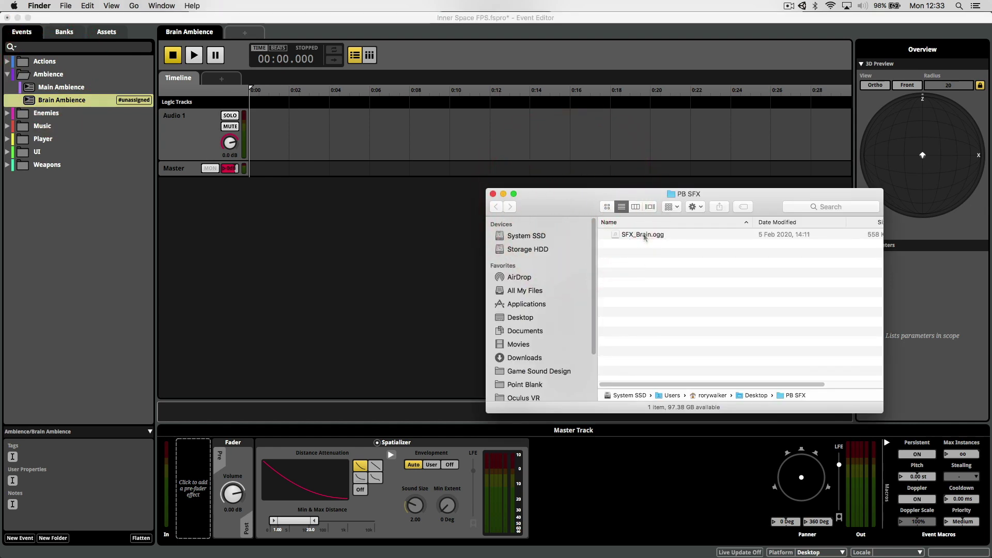
- Drop SFX_Brain.ogg onto the Audio 1 track and slide the clip to start at 0:00
{"action": "left_click_drag", "start_coordinate": [550, 225], "coordinate": [290, 136]}
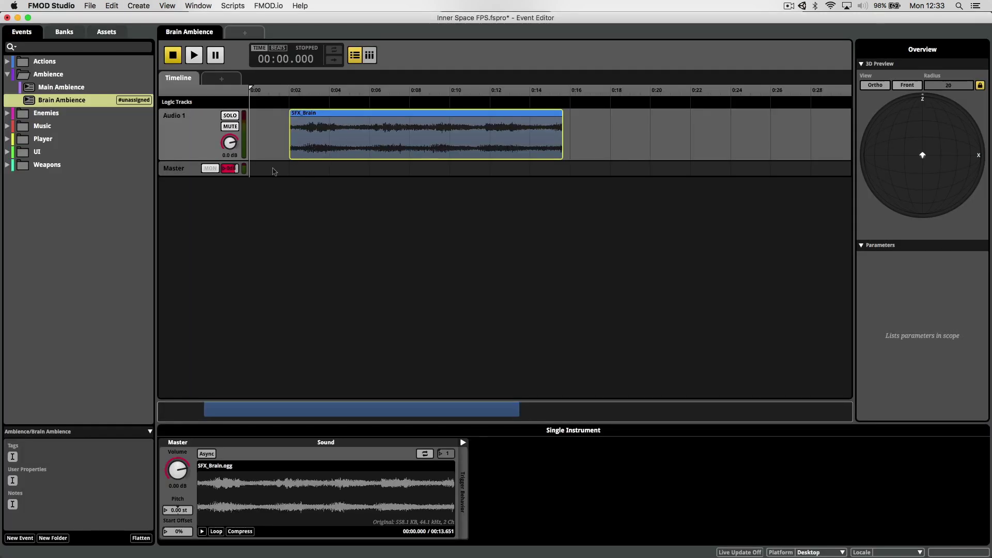
{"action": "left_click_drag", "start_coordinate": [371, 147], "coordinate": [289, 138]}
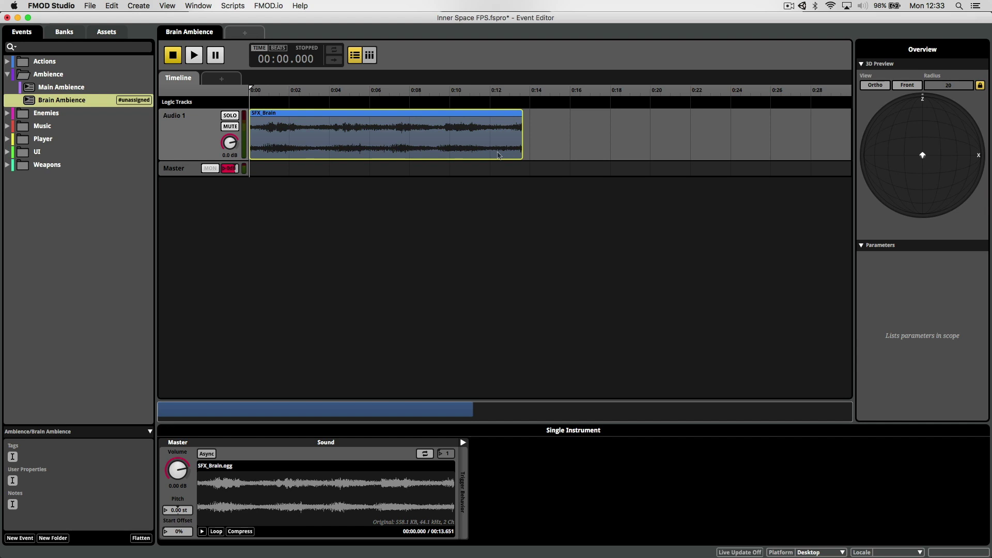
- Add a loop region over the SFX_Brain clip and preview the looping playback
{"action": "right_click", "coordinate": [383, 113]}
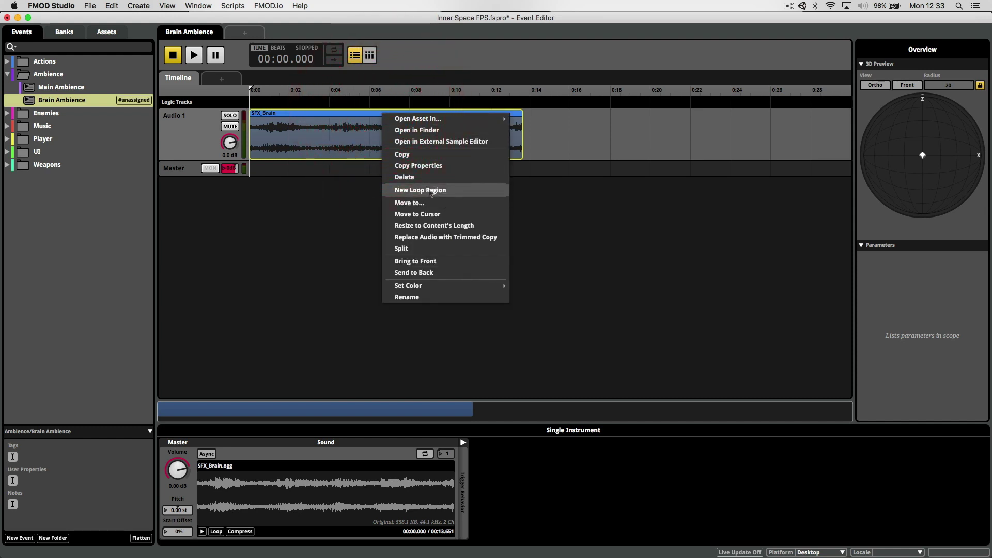
{"action": "left_click", "coordinate": [430, 191]}
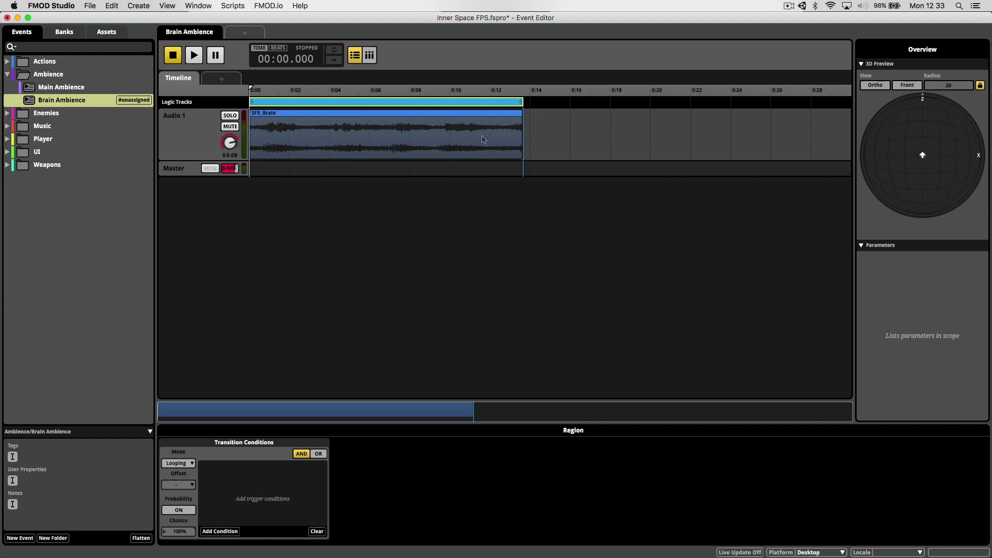
{"action": "key", "text": "space"}
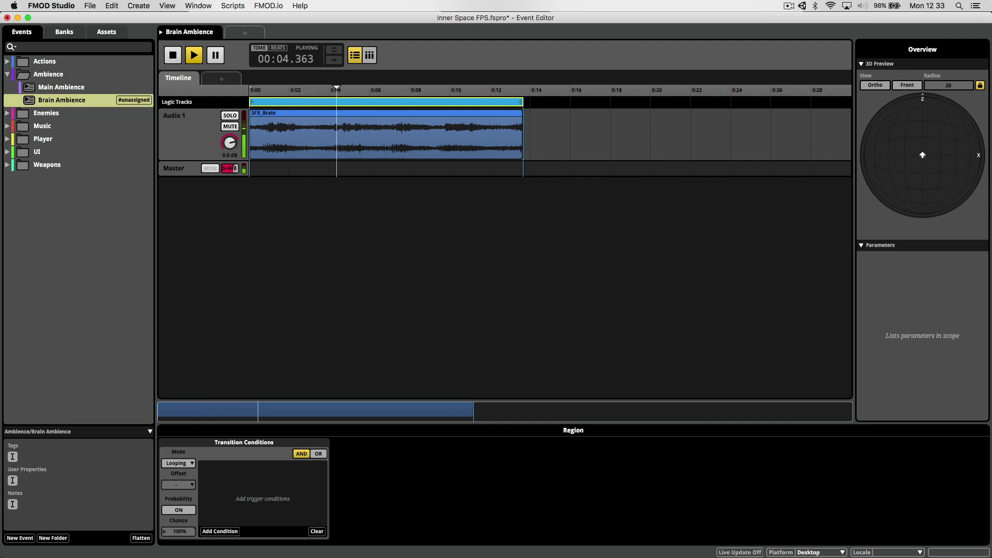
{"action": "key", "text": "space"}
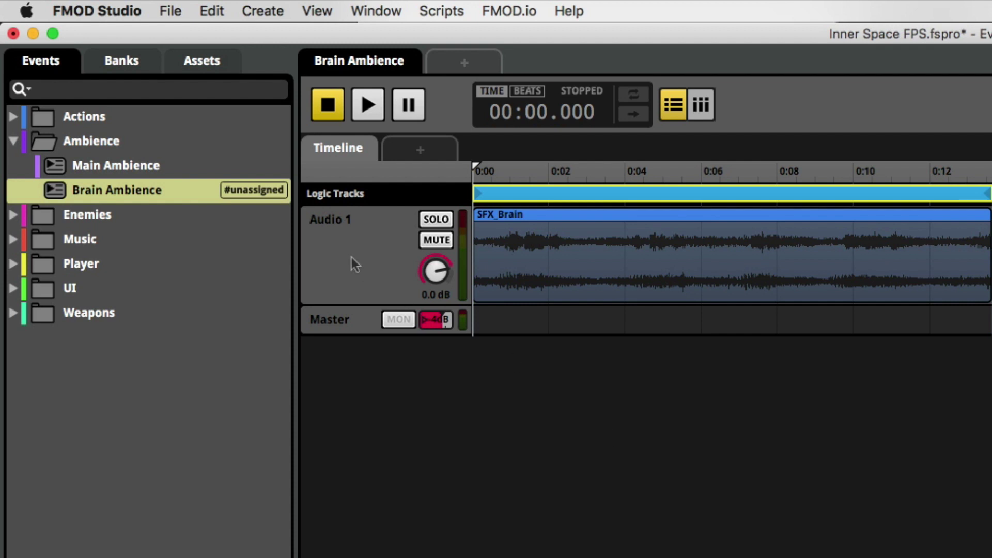
- Inspect the Master bank's event list in the Banks tab
{"action": "left_click", "coordinate": [130, 61]}
{"action": "left_click", "coordinate": [14, 117]}
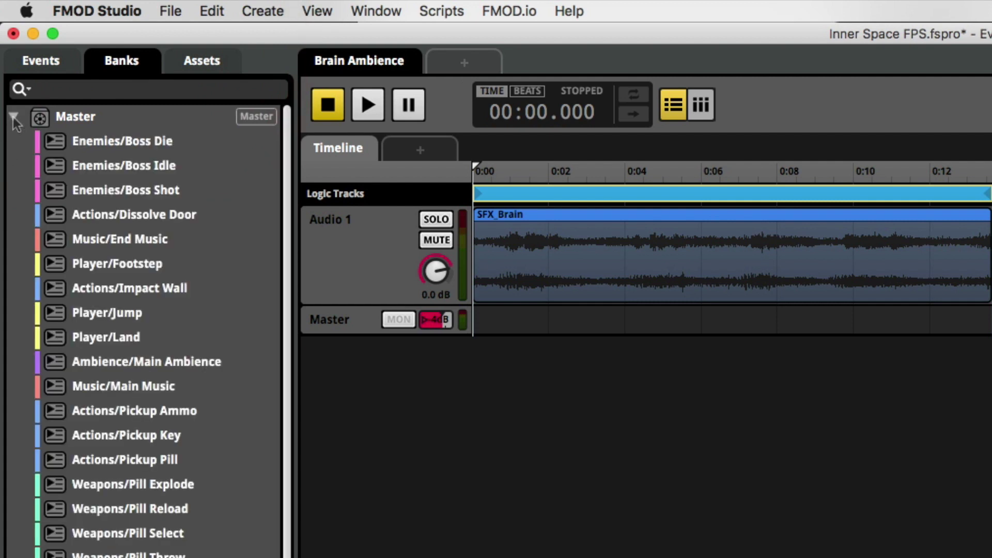
{"action": "left_click", "coordinate": [13, 117]}
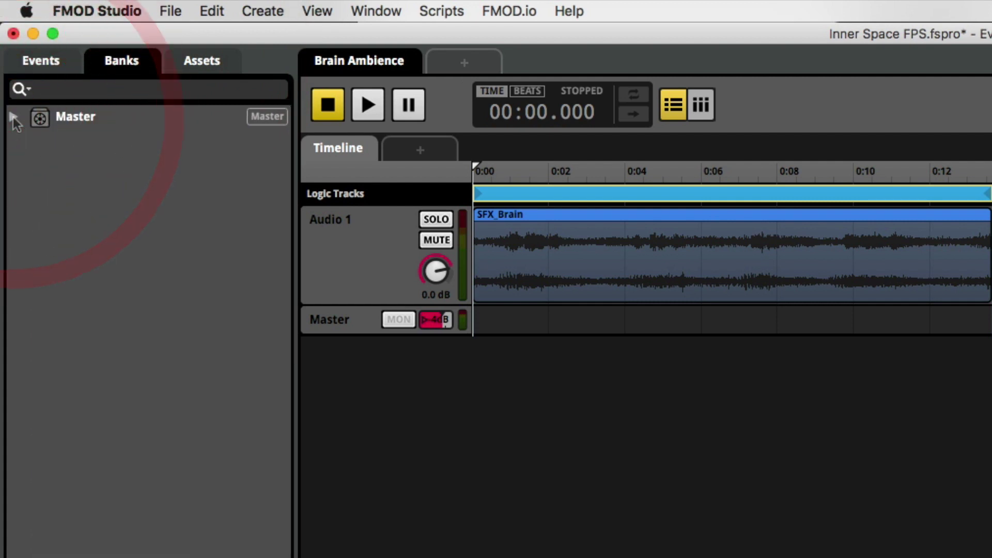
{"action": "left_click", "coordinate": [14, 117]}
{"action": "scroll", "coordinate": [206, 542], "scroll_direction": "down", "scroll_amount": 3}
{"action": "scroll", "coordinate": [219, 549], "scroll_direction": "up", "scroll_amount": 3}
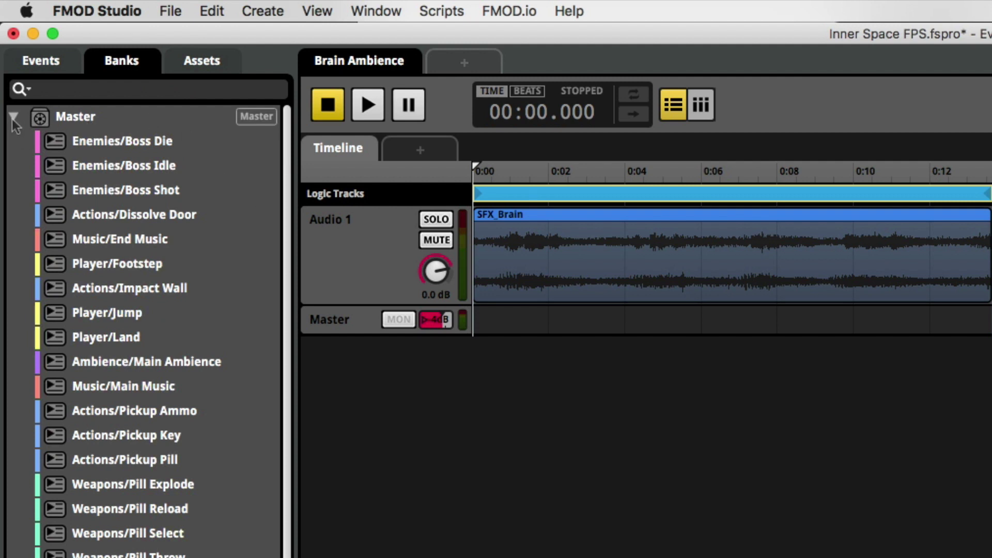
{"action": "left_click", "coordinate": [40, 61]}
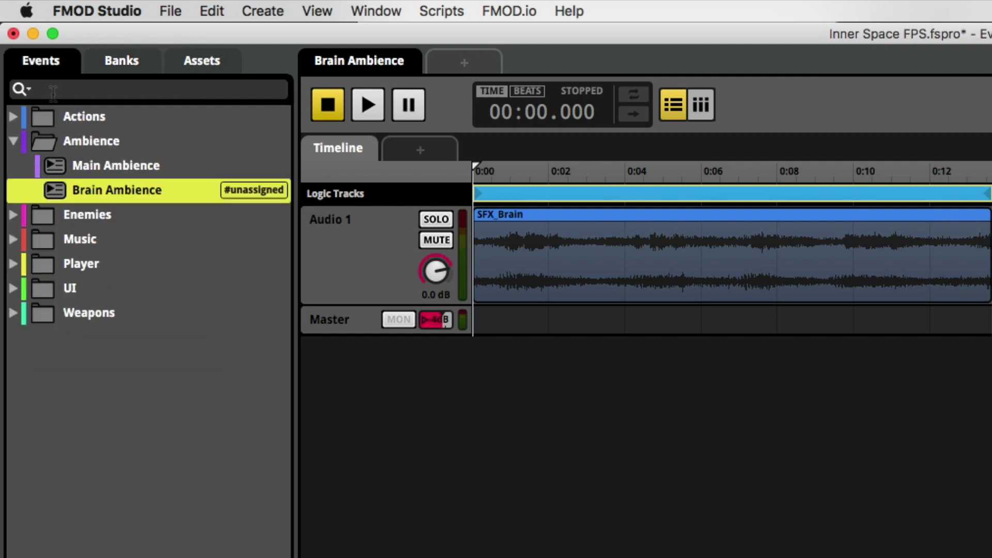
- Assign the Brain Ambience event to the Master bank
{"action": "right_click", "coordinate": [129, 197]}
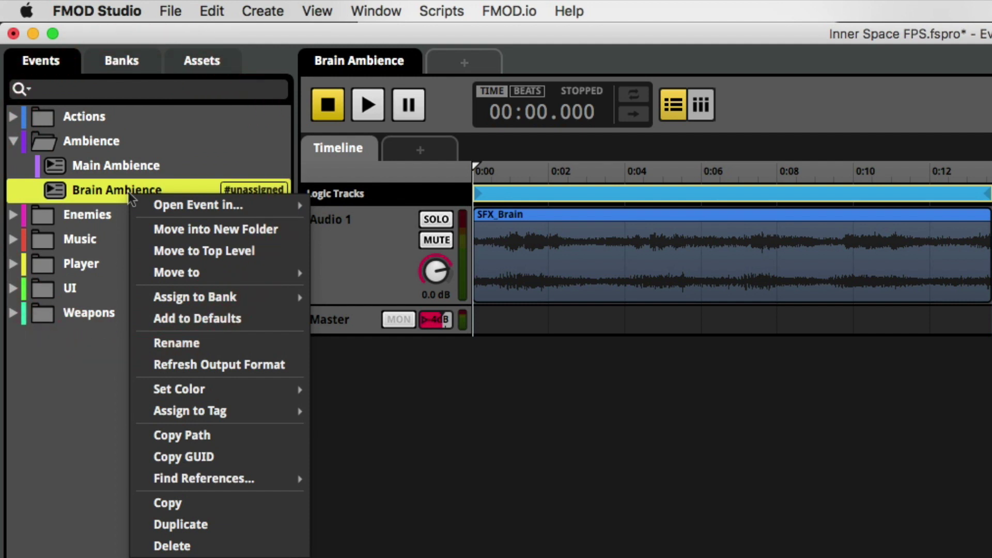
{"action": "mouse_move", "coordinate": [203, 302]}
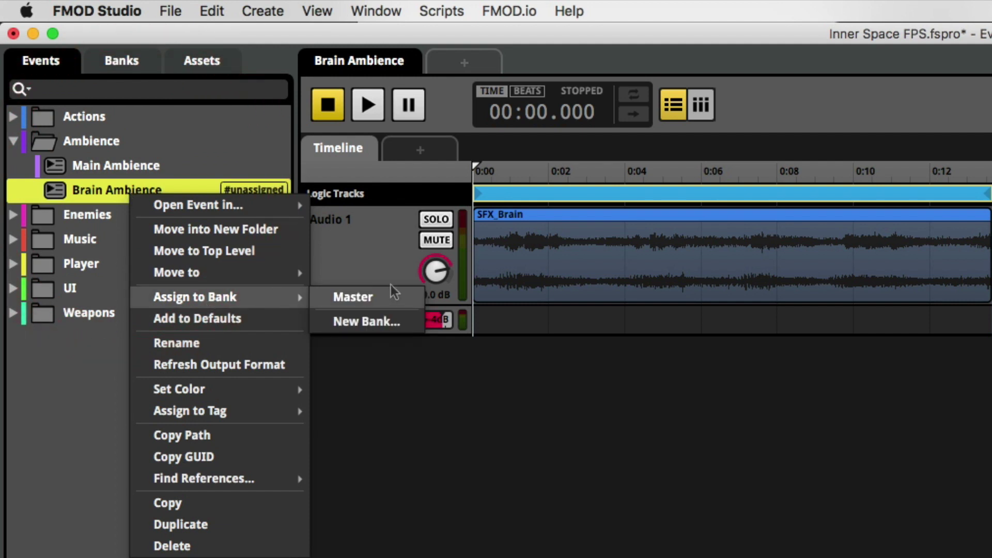
{"action": "left_click", "coordinate": [382, 298]}
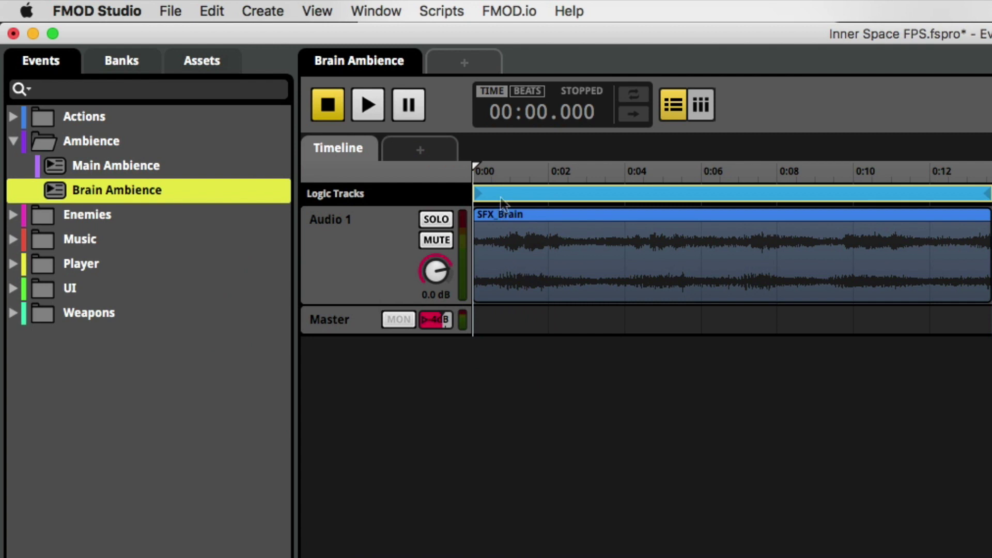
- Build the FMOD project's banks with File > Build, then return to Unity
{"action": "left_click", "coordinate": [174, 15]}
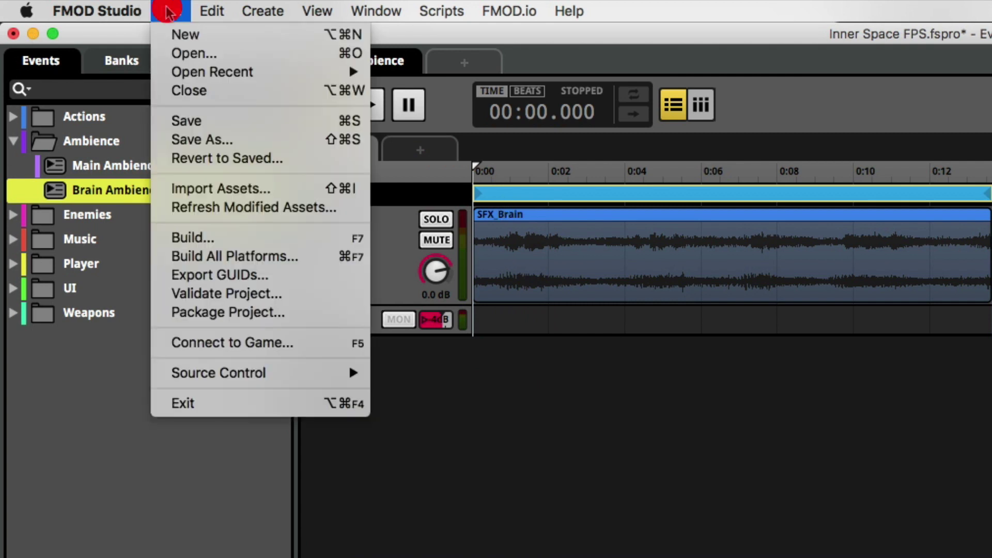
{"action": "left_click", "coordinate": [198, 238]}
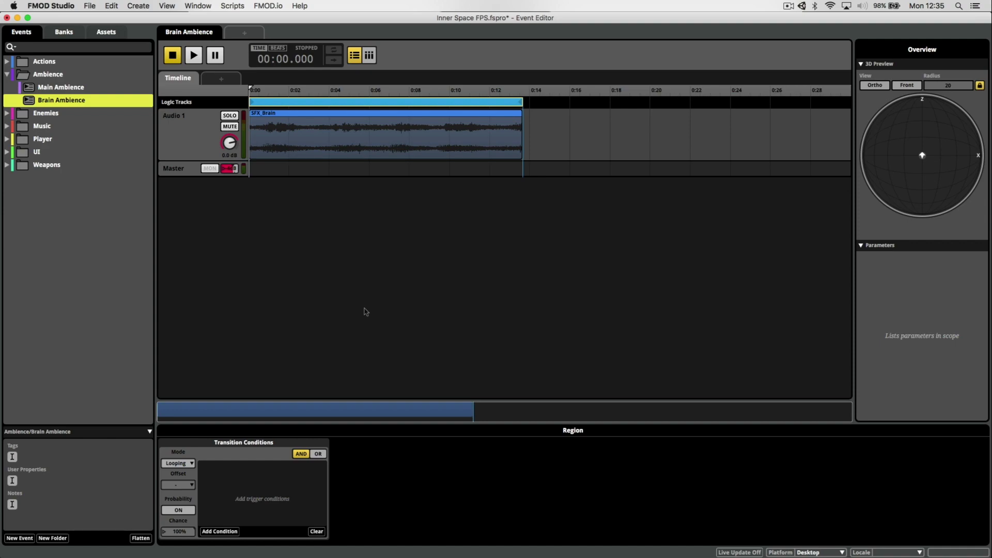
{"action": "key", "text": "super+Tab"}
{"action": "key", "text": "super+Tab"}
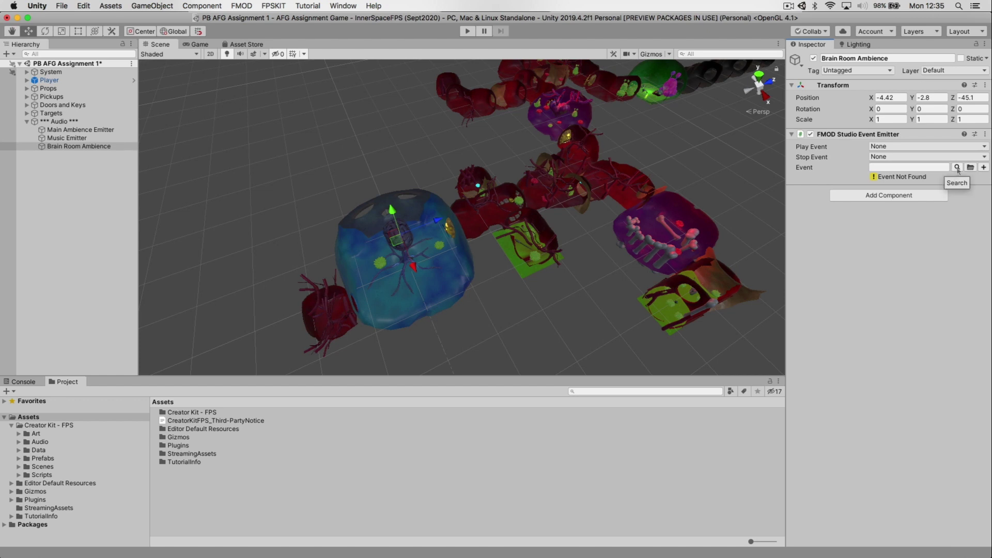
- Assign event:/Ambience/Brain Ambience to the Brain Room Ambience emitter and check its attenuation spheres
{"action": "left_click", "coordinate": [957, 168]}
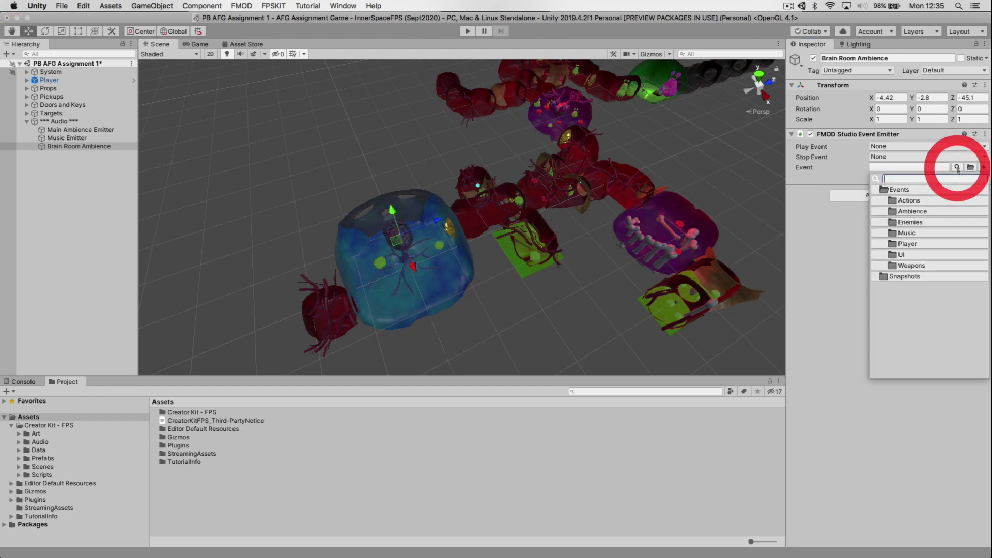
{"action": "left_click", "coordinate": [901, 211]}
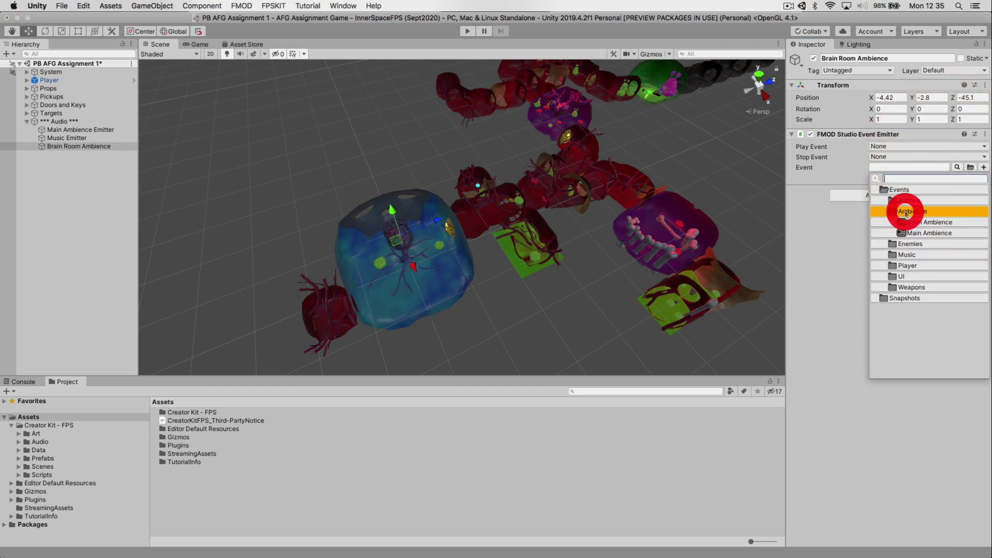
{"action": "left_click", "coordinate": [940, 223]}
{"action": "left_click_drag", "start_coordinate": [641, 242], "coordinate": [611, 239], "text": "alt"}
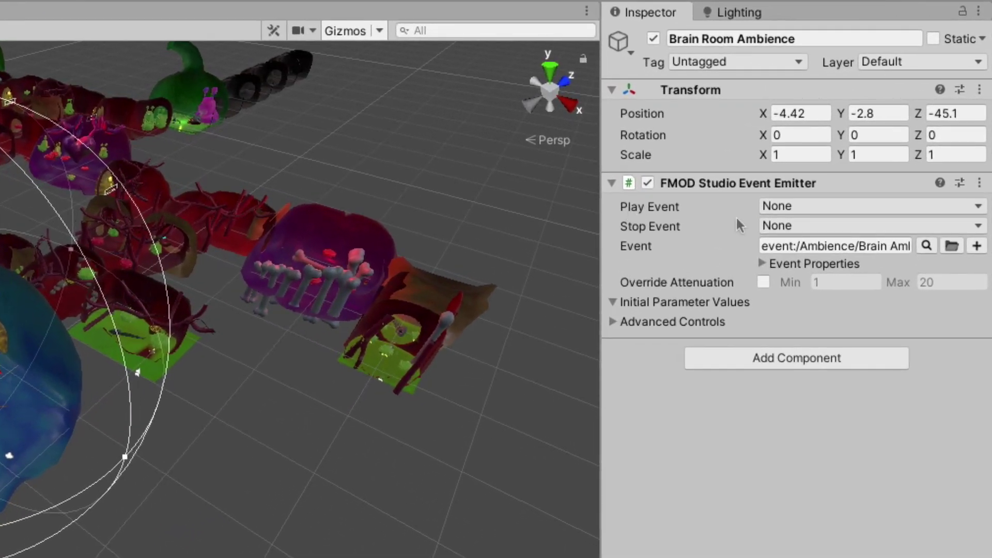
- Set the emitter's Play Event to Object Start and Stop Event to Object Destroy
{"action": "left_click", "coordinate": [835, 208]}
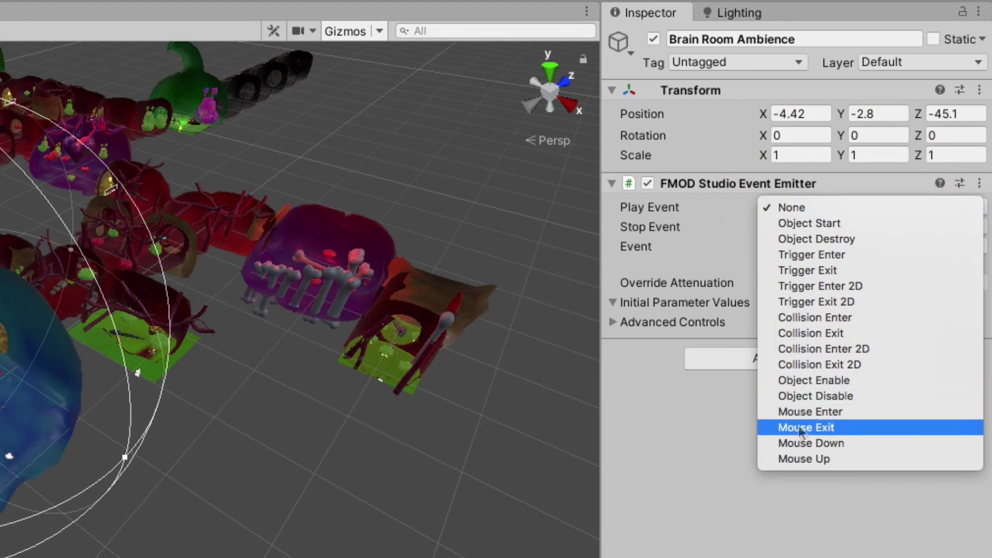
{"action": "left_click", "coordinate": [821, 223]}
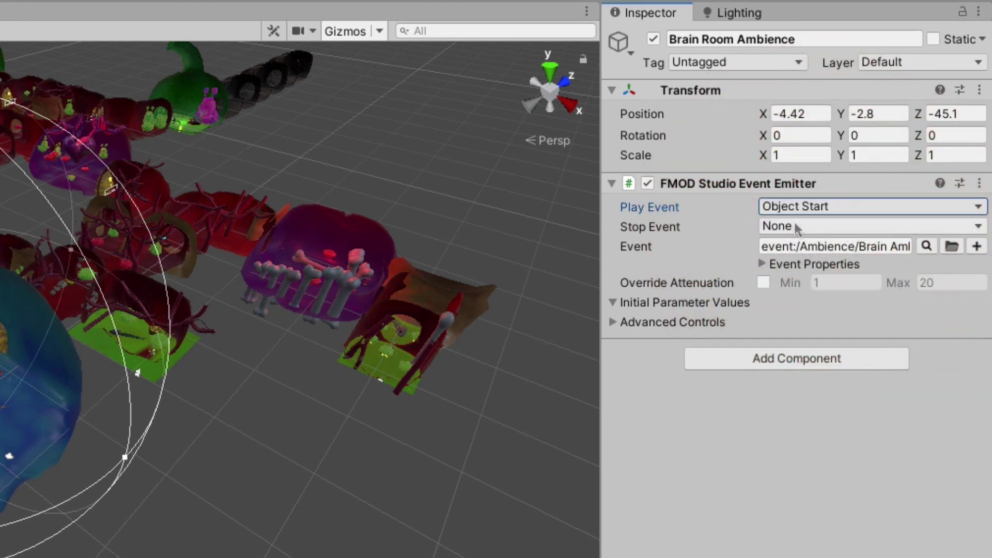
{"action": "left_click", "coordinate": [797, 227]}
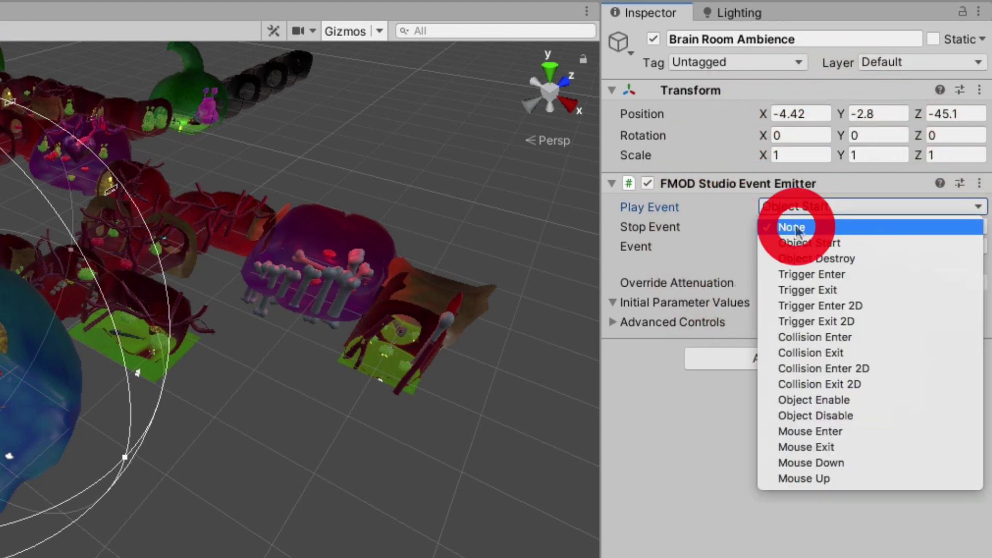
{"action": "left_click", "coordinate": [849, 262]}
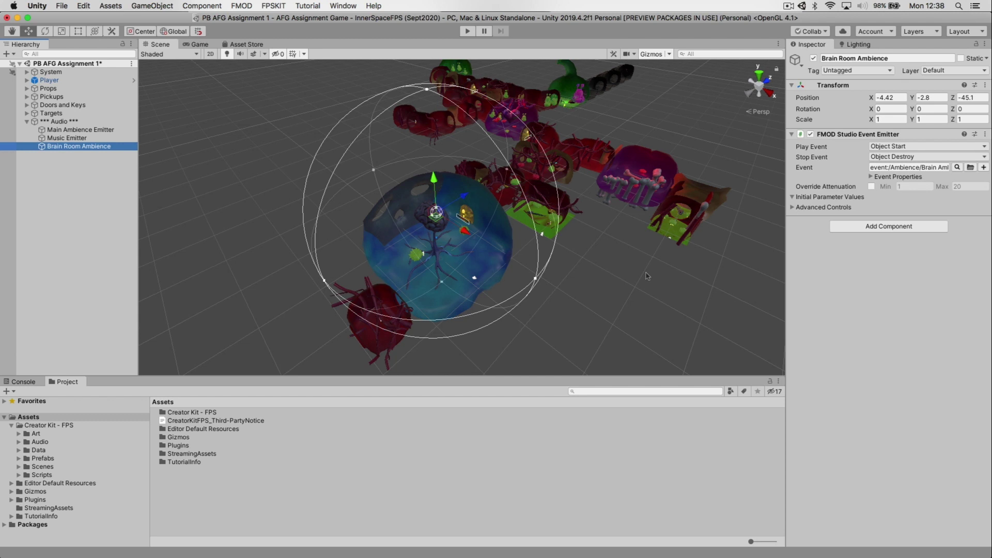
- Deactivate Main Ambience Emitter and Music Emitter, keeping only Brain Room Ambience active
{"action": "key", "text": "Up"}
{"action": "key", "text": "Up"}
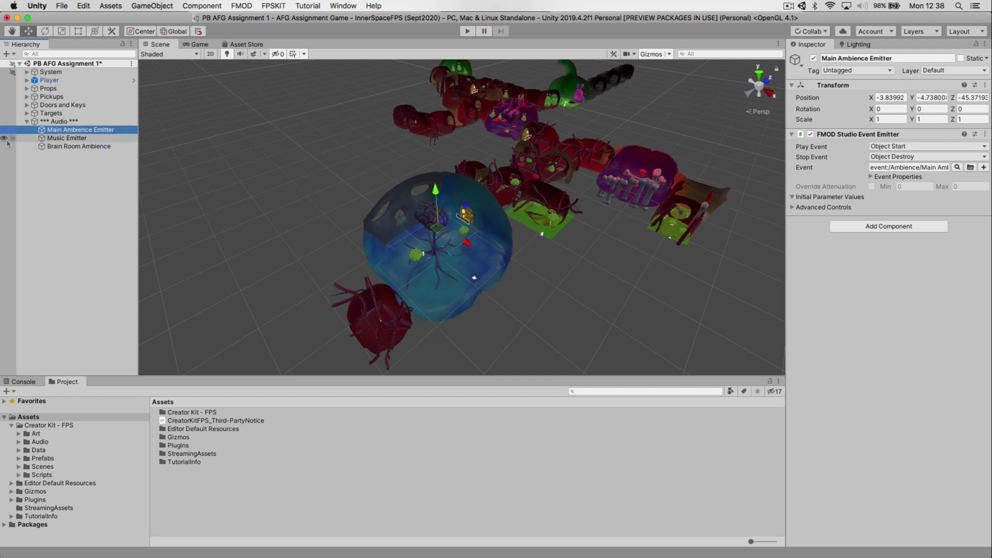
{"action": "left_click", "coordinate": [68, 138], "text": "super"}
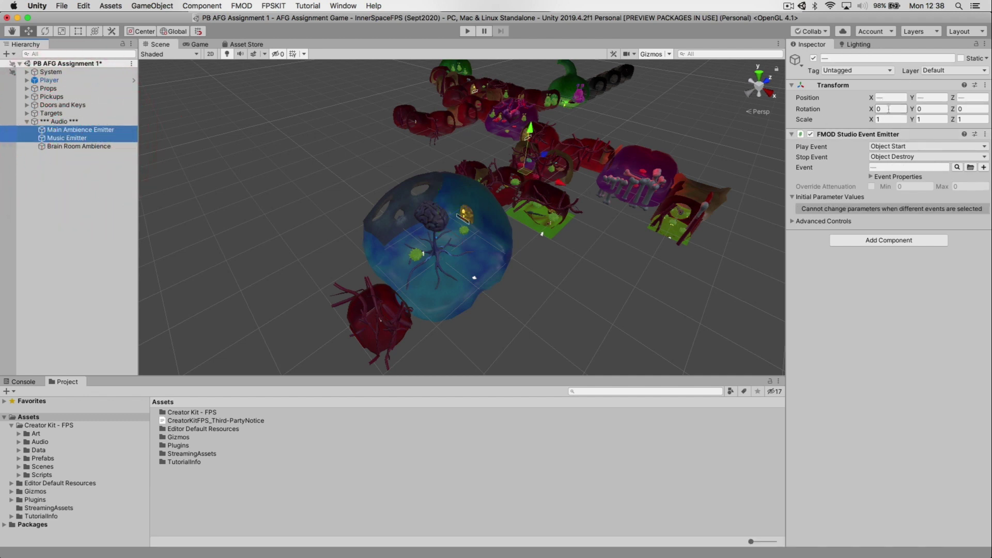
{"action": "left_click", "coordinate": [813, 58]}
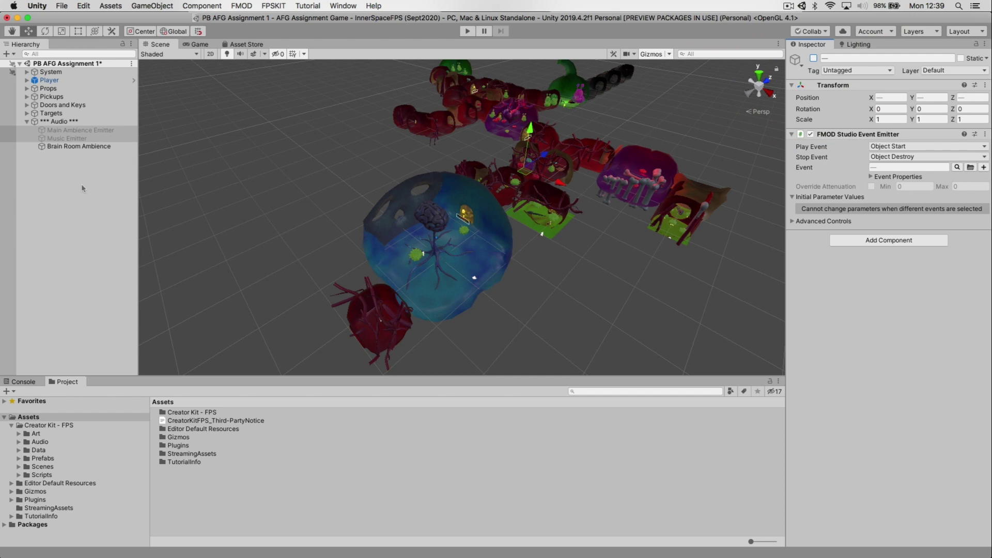
- Enter Play mode to test the brain room ambience in the Game view
{"action": "left_click", "coordinate": [467, 32]}
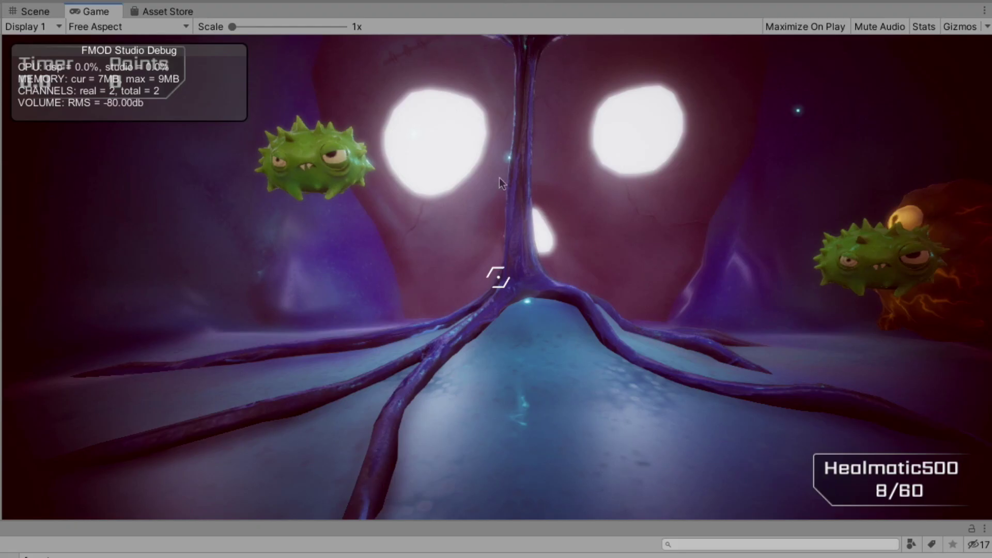